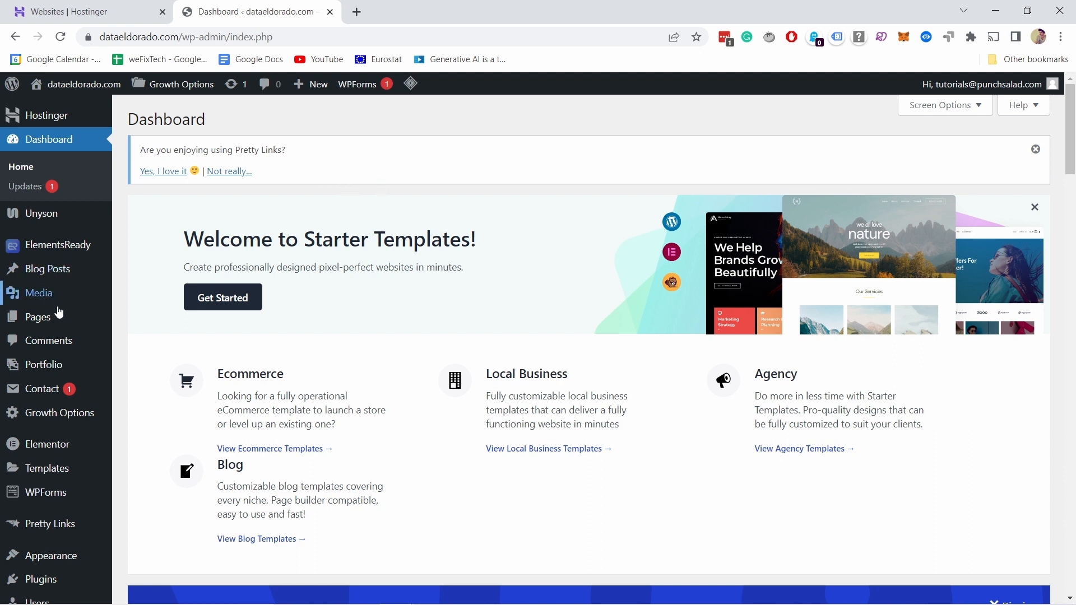
# Step: Search the plugin directory for "cookie", and install and activate Complianz | GDPR/CCPA Cookie Consent
pyautogui.scroll(-3, 48, 365)
pyautogui.moveTo(38, 442)
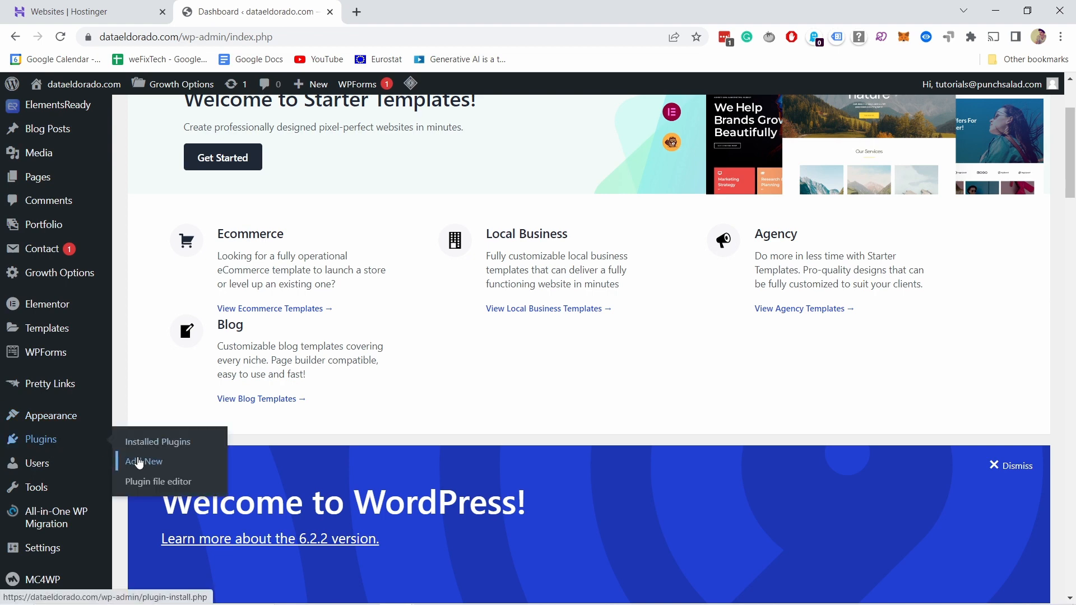
pyautogui.click(142, 466)
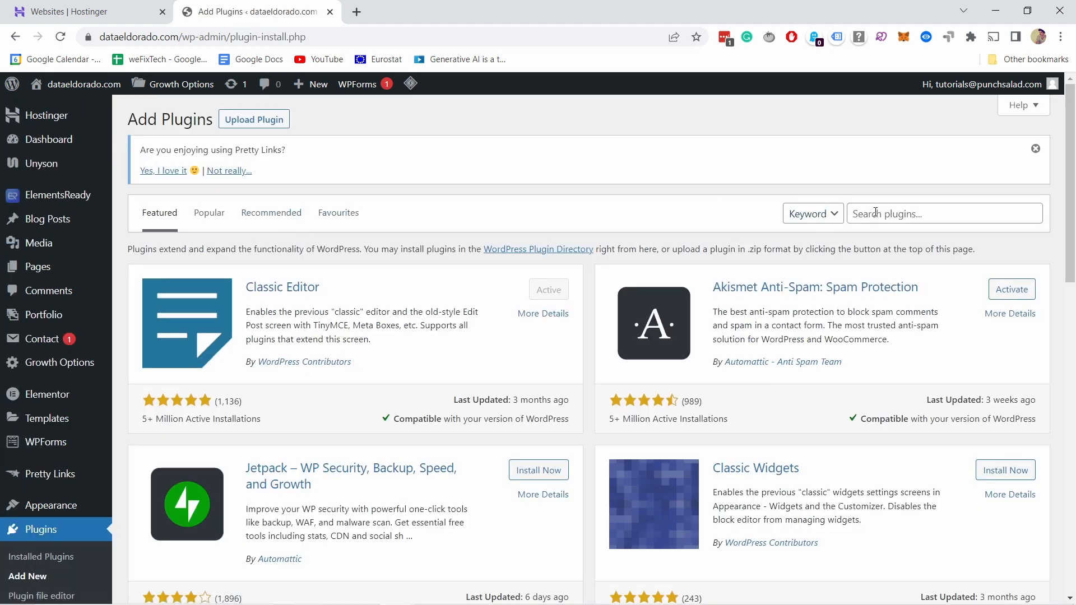
pyautogui.click(875, 212)
pyautogui.write('cookie')
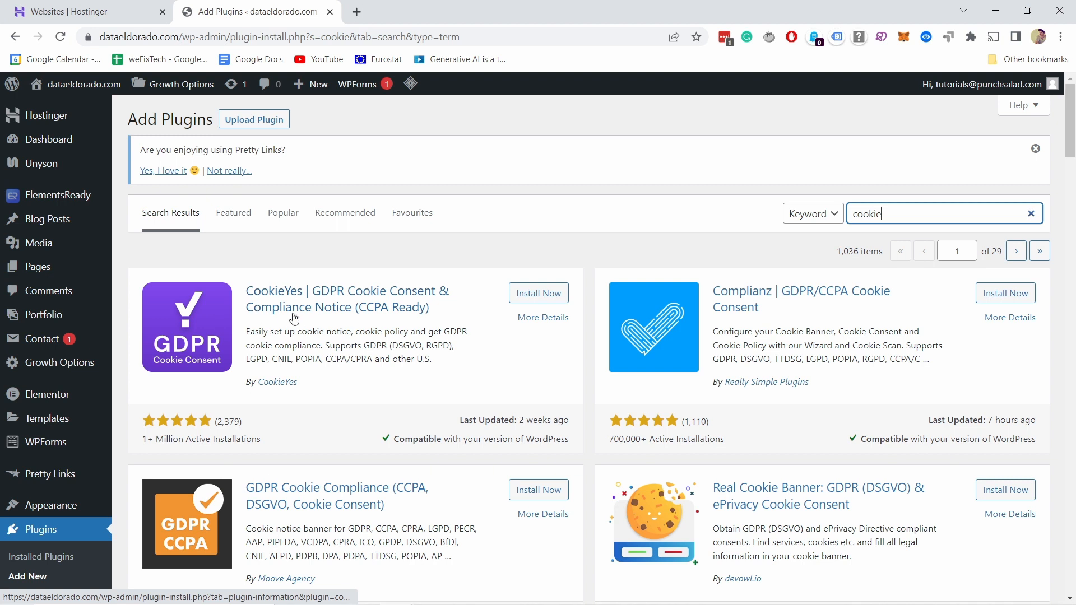
pyautogui.click(1003, 299)
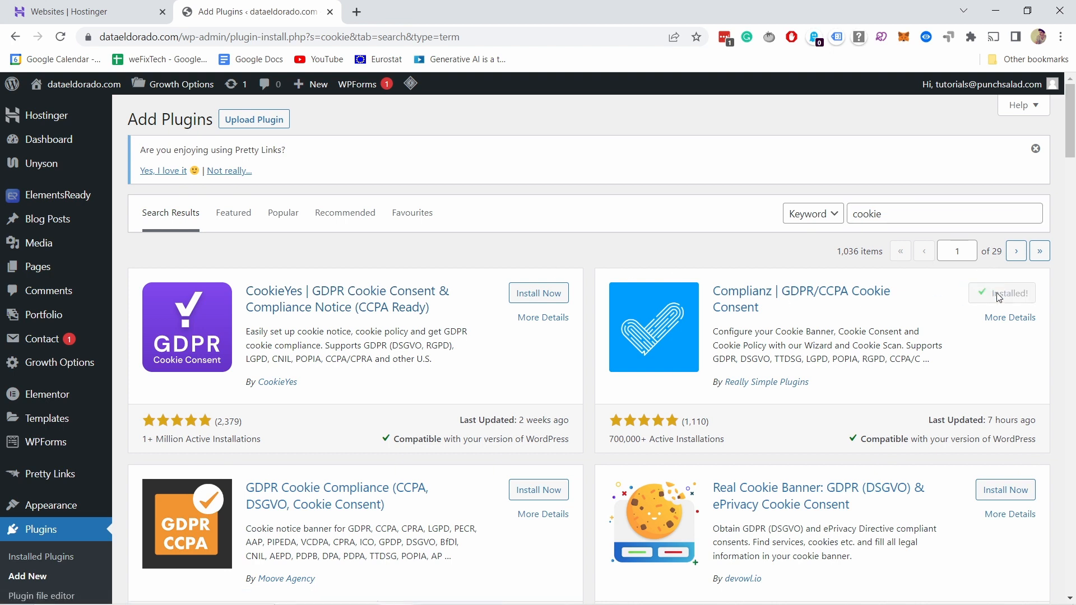
pyautogui.click(1004, 299)
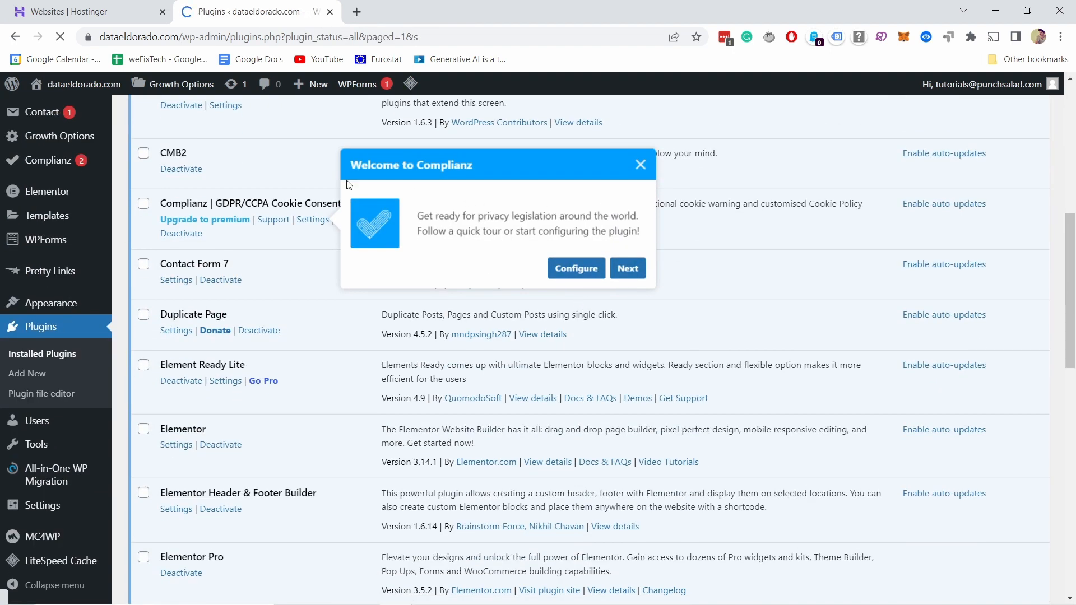
# Step: Go to the Complianz settings, dismiss the introductory tour and open the configuration wizard
pyautogui.click(312, 221)
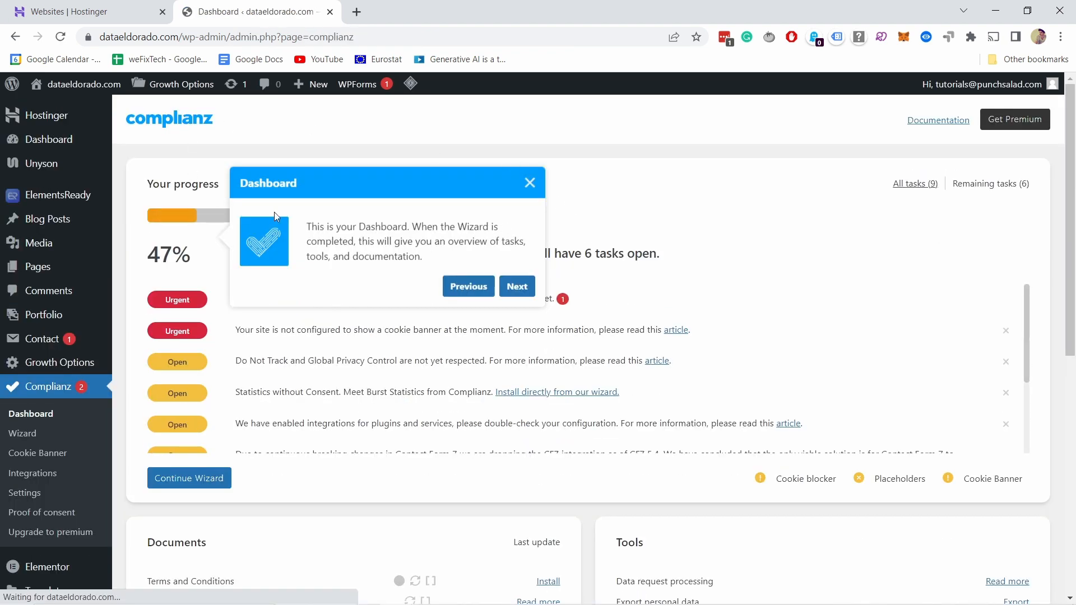
pyautogui.click(530, 183)
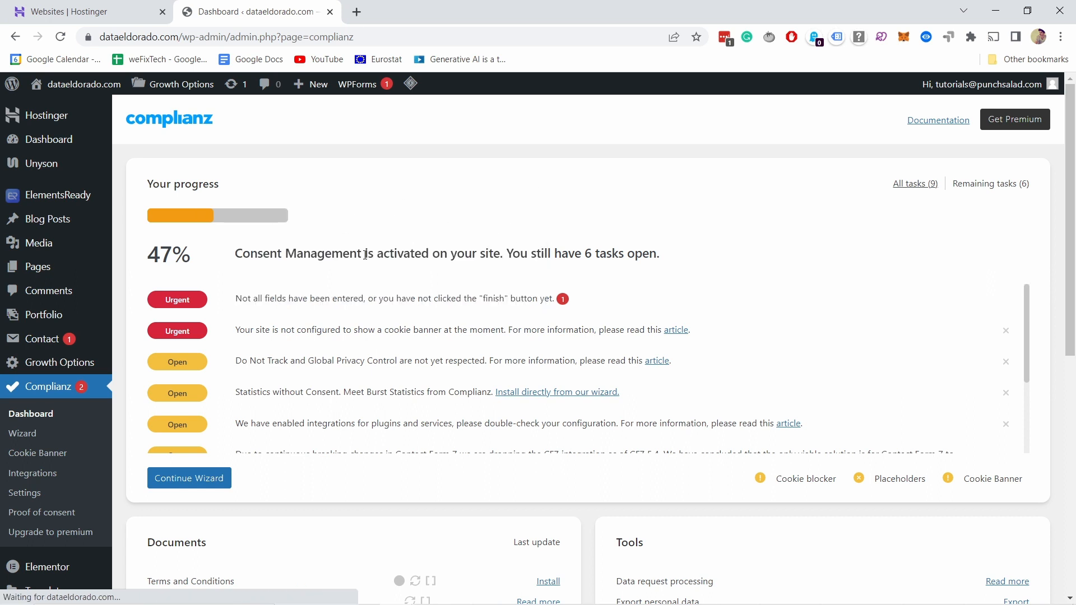
pyautogui.click(41, 415)
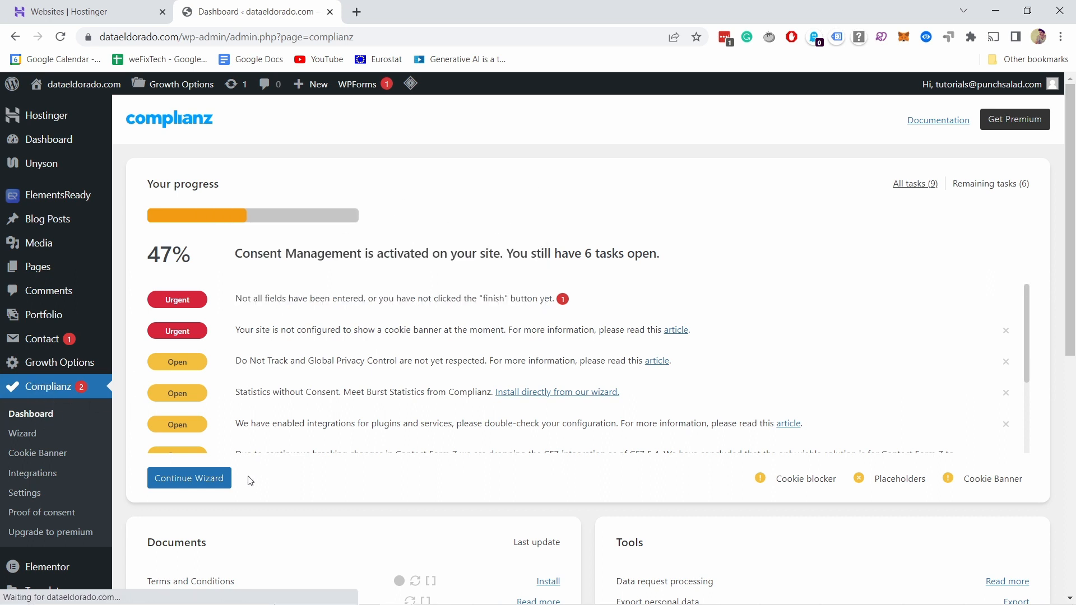
pyautogui.click(29, 434)
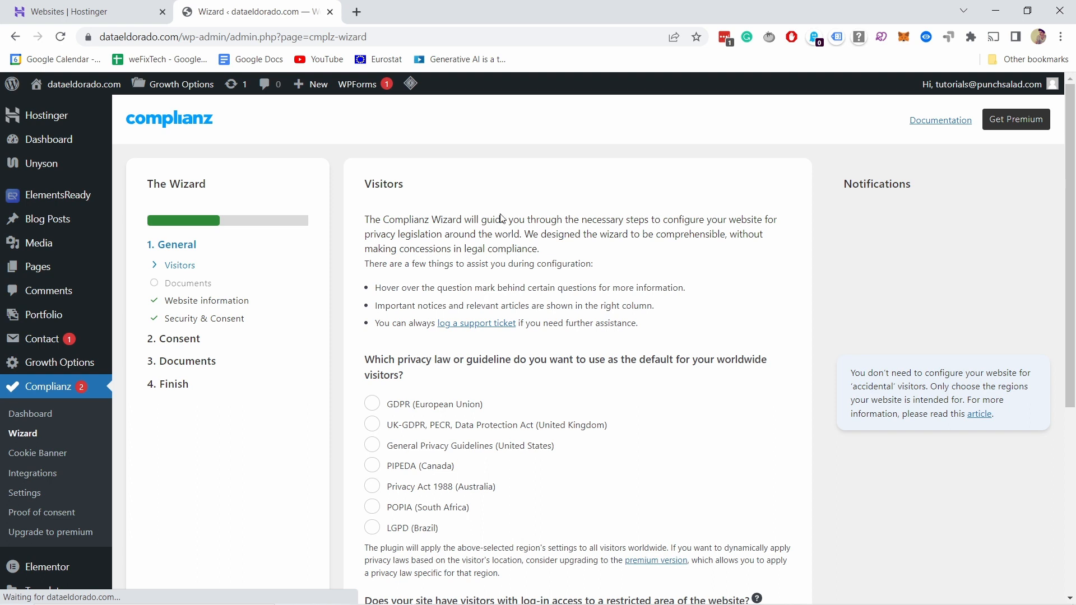
# Step: Set GDPR (European Union) as the default privacy law, answer Yes for targeting Germany, Austria, Belgium or Spain, and save and continue
pyautogui.scroll(-3, 422, 235)
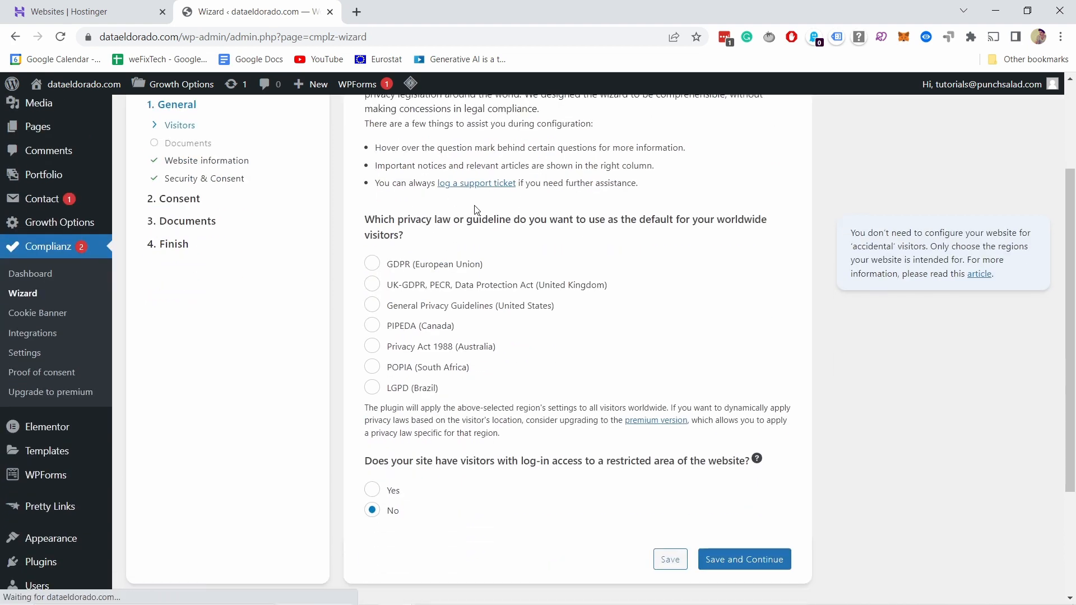
pyautogui.click(386, 267)
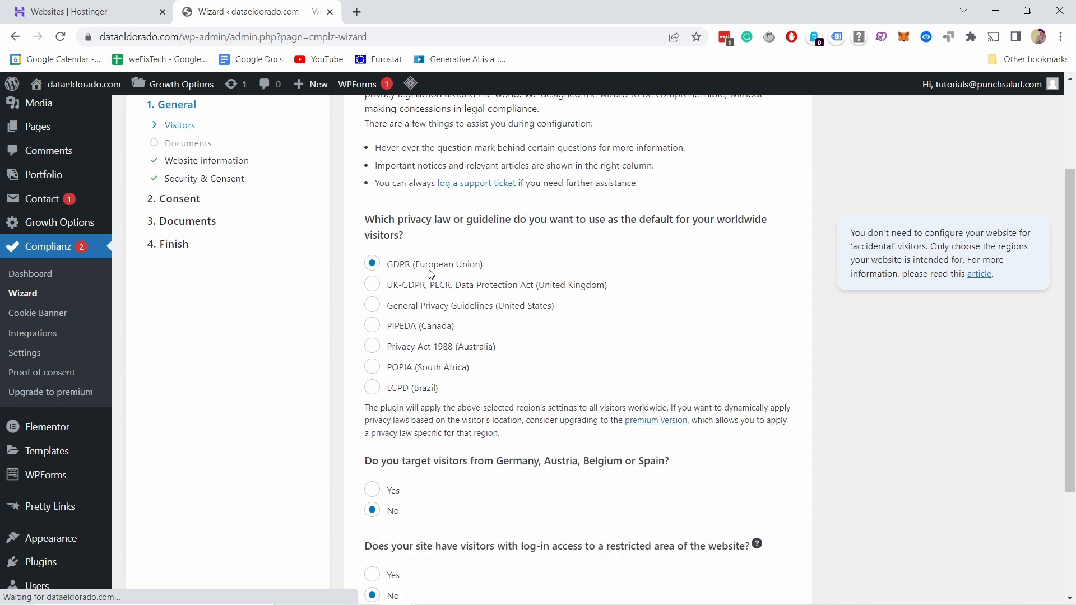
pyautogui.scroll(-3, 542, 195)
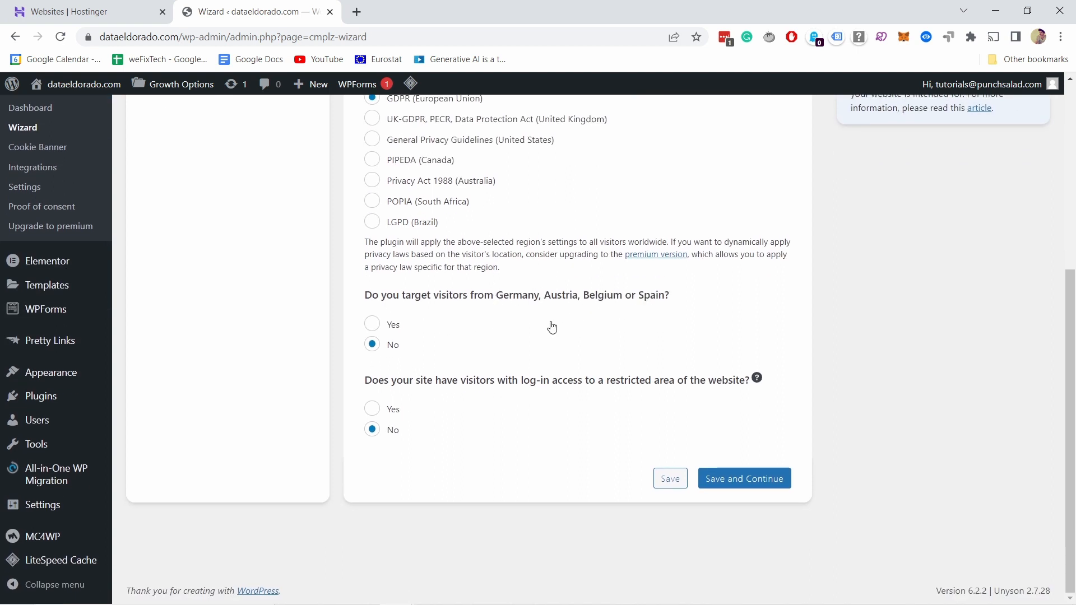
pyautogui.click(369, 325)
pyautogui.click(733, 482)
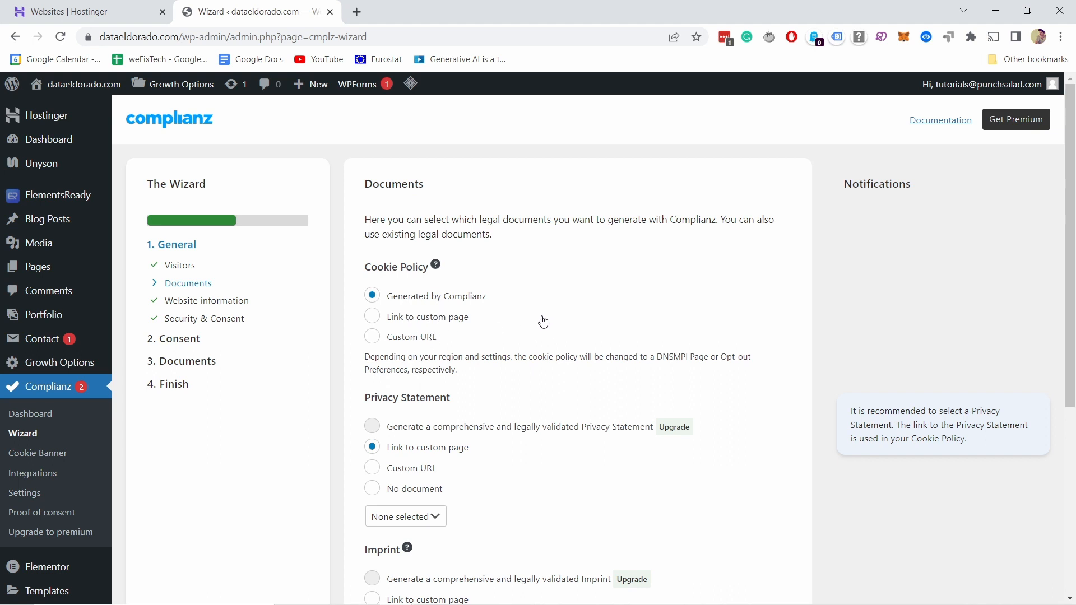
# Step: Set the Privacy Statement to No document and save the Documents page to continue the wizard
pyautogui.scroll(-3, 542, 321)
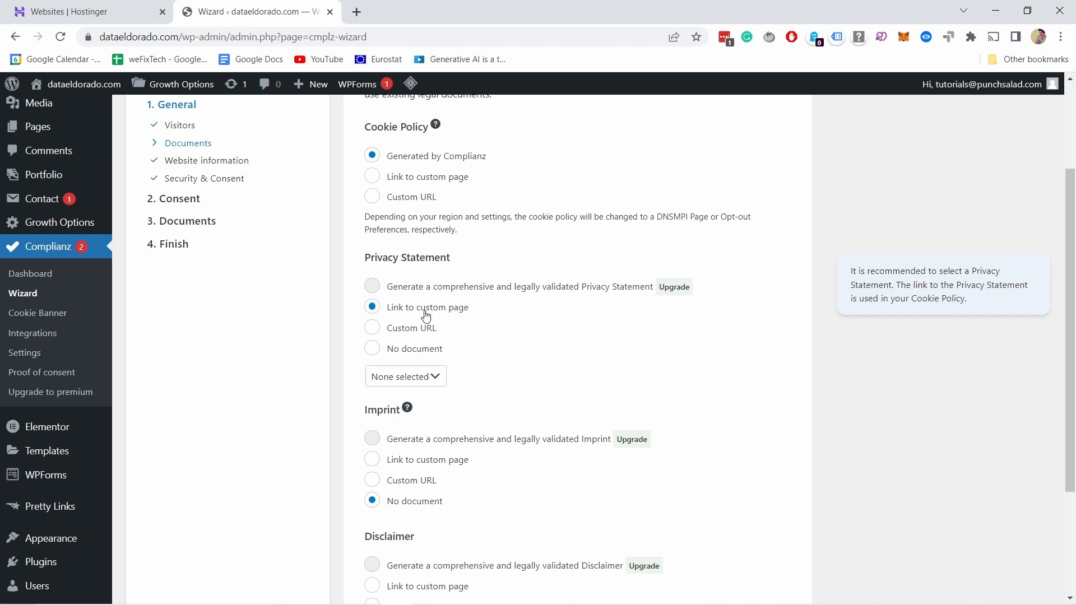
pyautogui.click(429, 350)
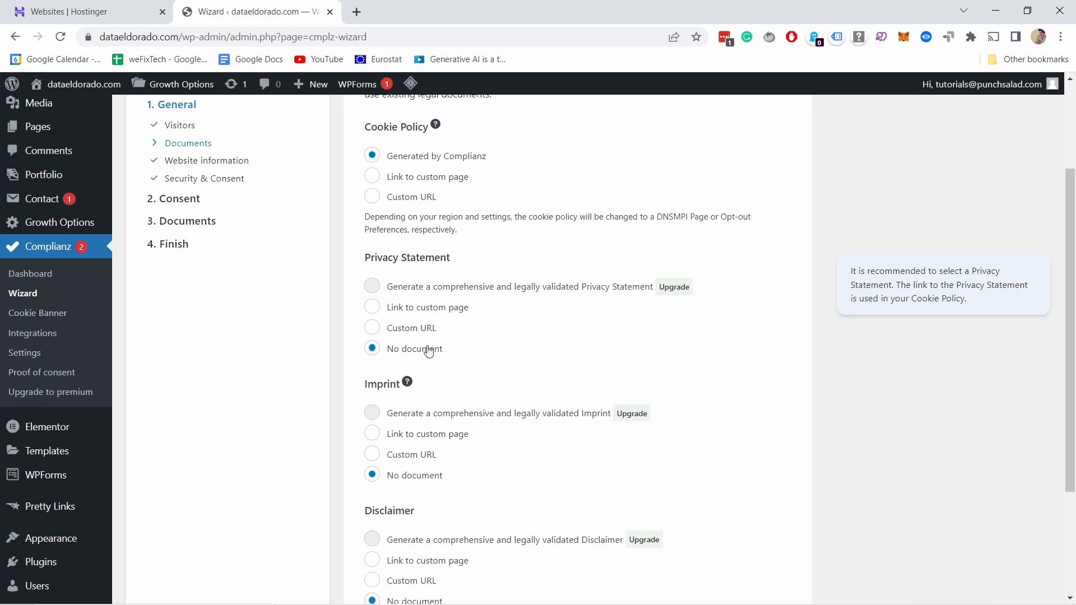
pyautogui.click(412, 308)
pyautogui.click(411, 376)
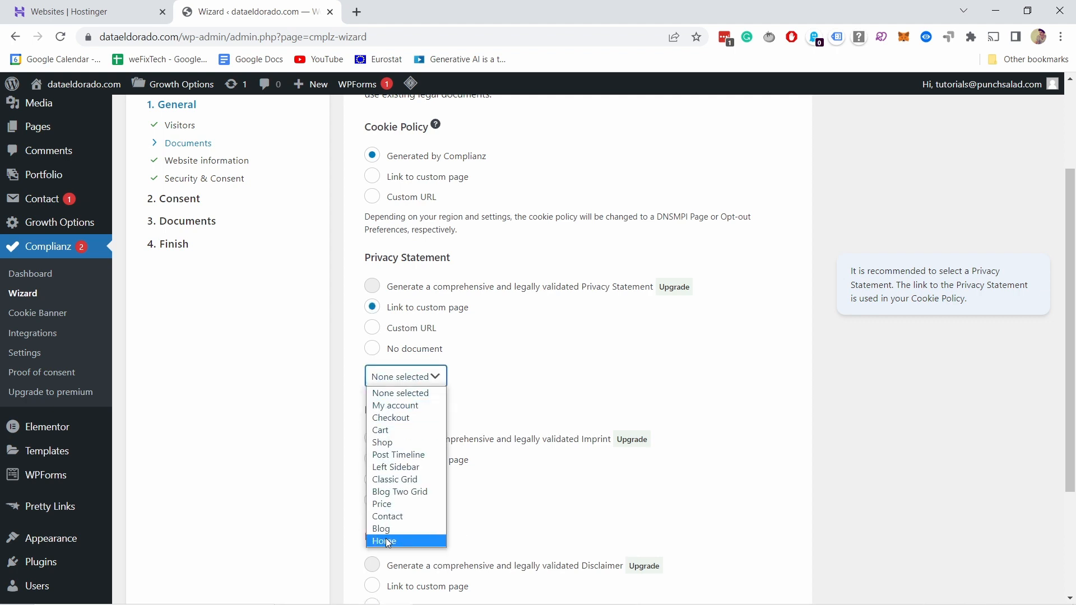
pyautogui.click(493, 345)
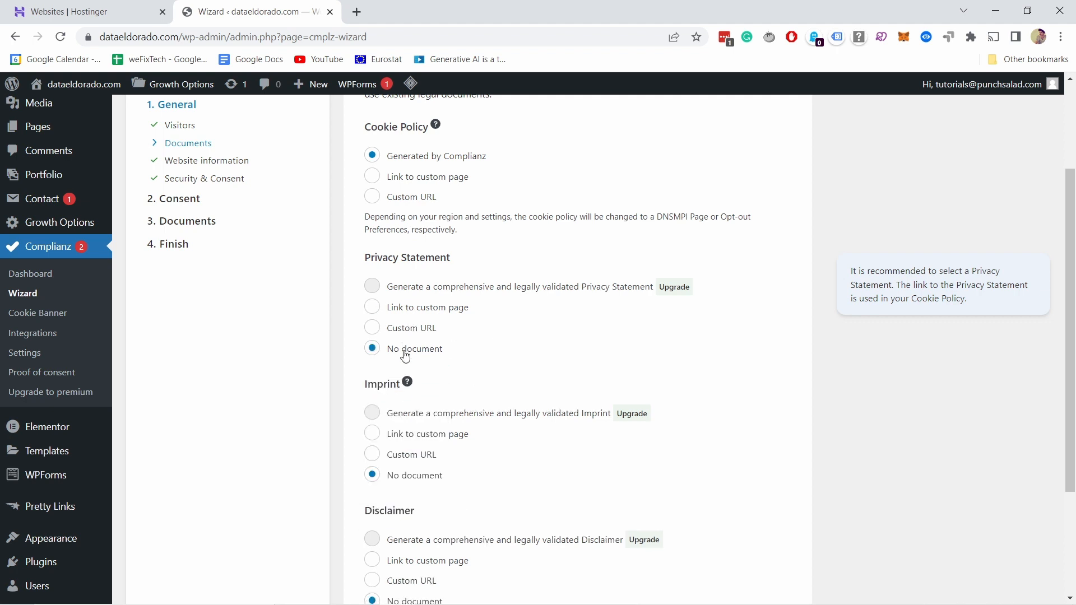
pyautogui.scroll(-3, 396, 221)
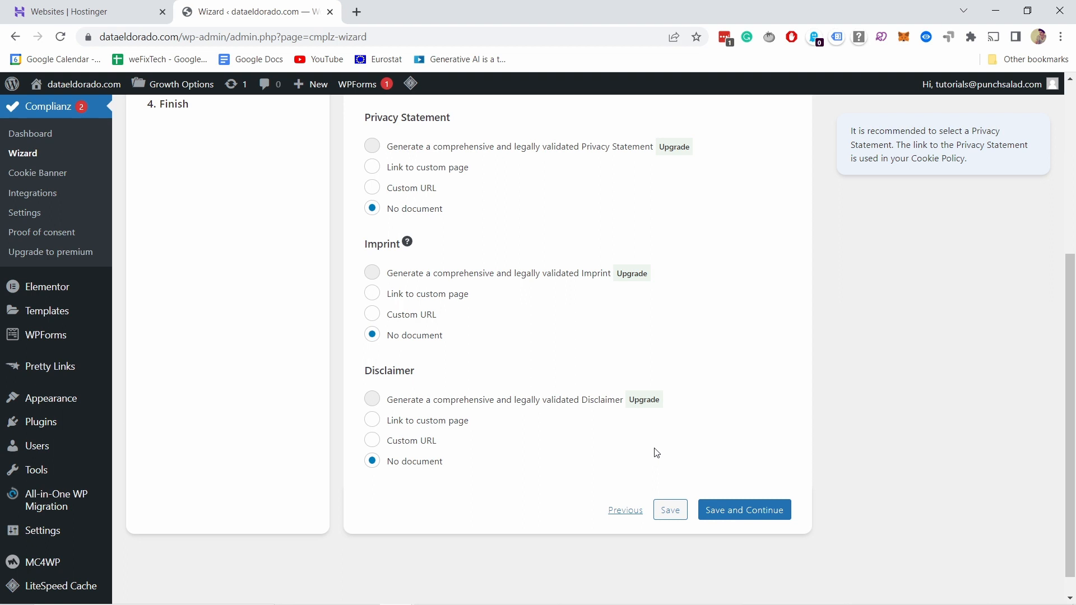
pyautogui.click(740, 513)
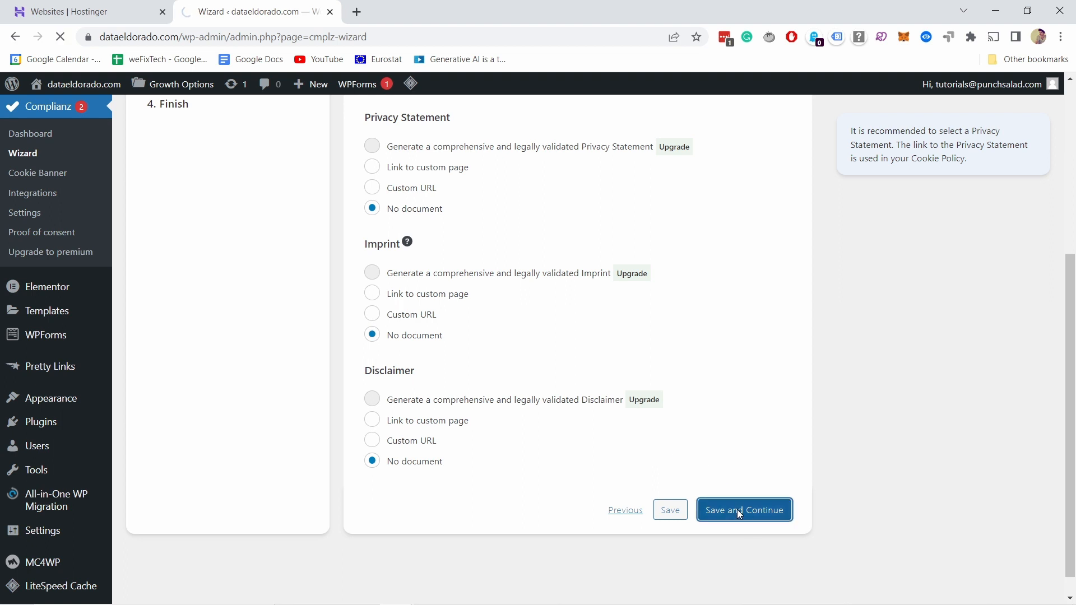
# Step: Fill in the website owner's name and postal address on the Website information page
pyautogui.click(408, 277)
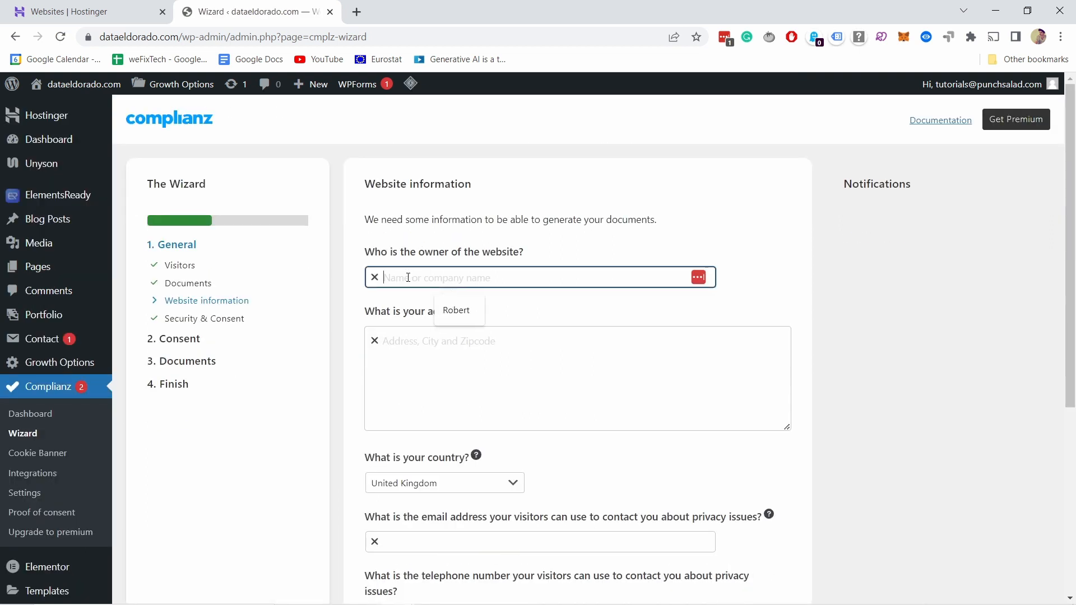
pyautogui.click(452, 307)
pyautogui.click(430, 355)
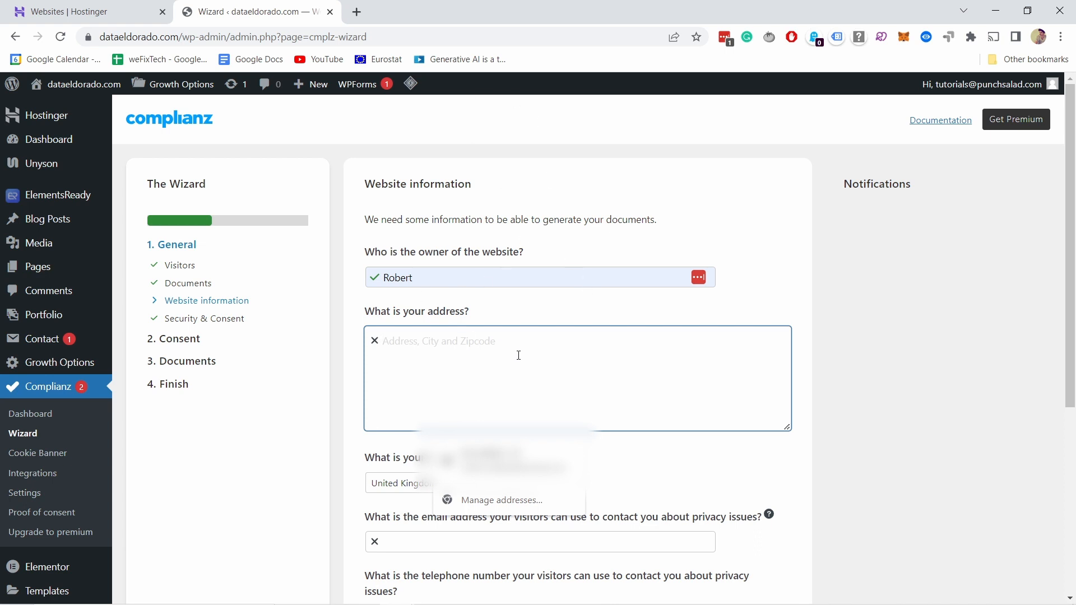
pyautogui.write('Some address 18, Amsterdam, The netherlands')
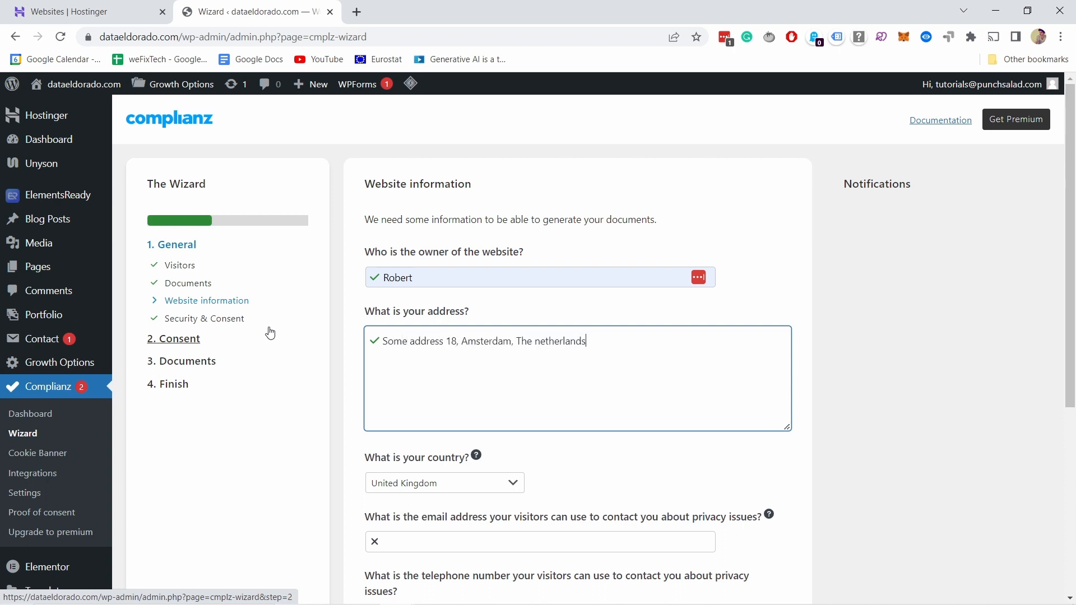
# Step: Choose Netherlands as the country and capitalise the country name in the address field
pyautogui.click(483, 484)
pyautogui.scroll(15, 426, 353)
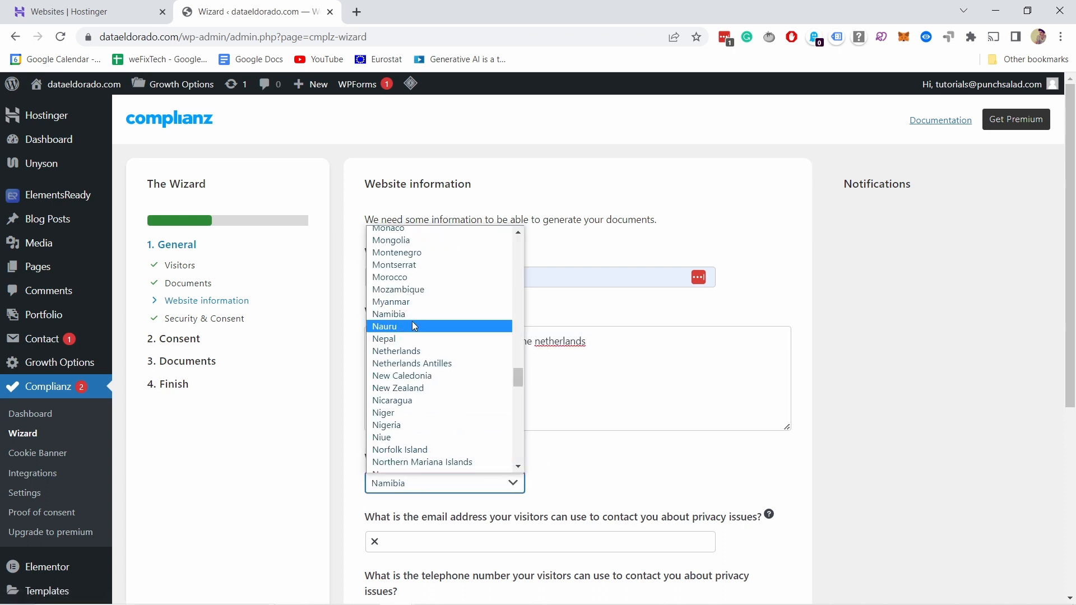
pyautogui.click(415, 351)
pyautogui.moveTo(536, 342); pyautogui.dragTo(541, 342)
pyautogui.write('N')
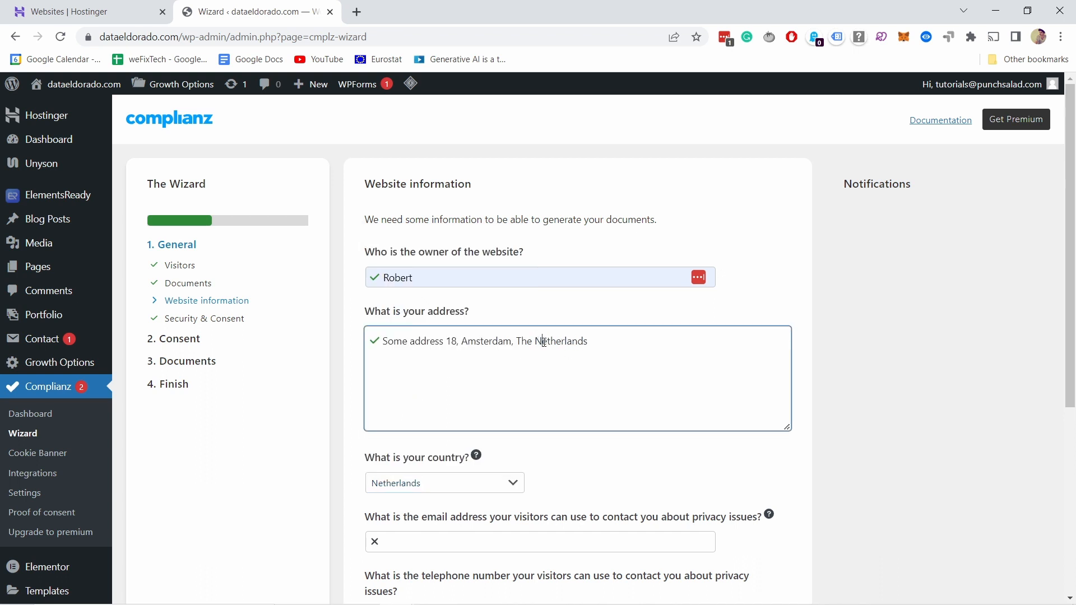
pyautogui.click(609, 463)
# Step: Enter the contact e-mail for privacy issues, and save both the Website information and Security & Consent pages
pyautogui.scroll(-3, 598, 442)
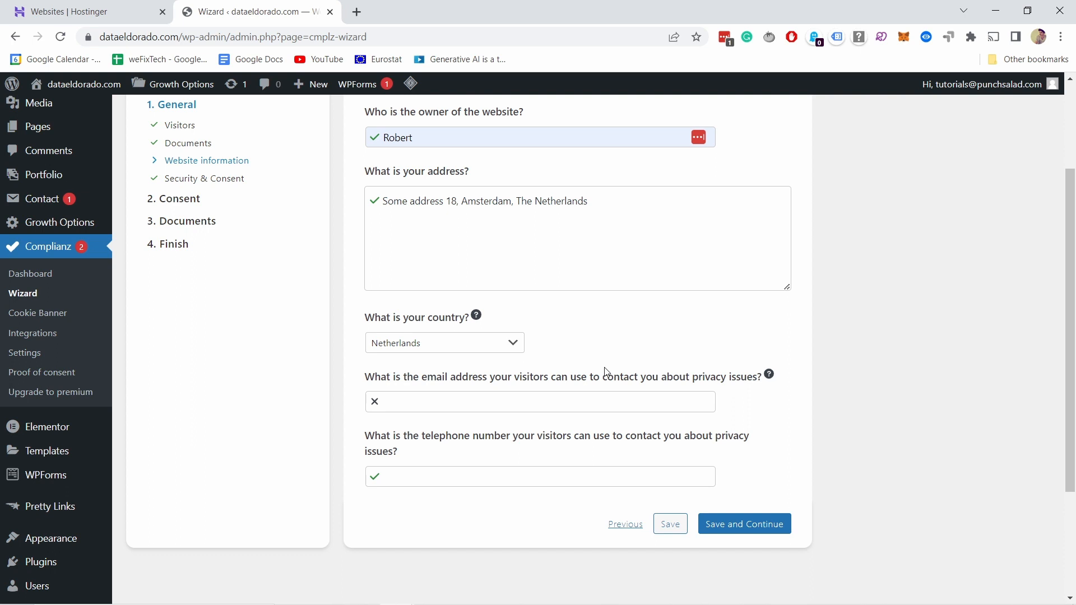
pyautogui.click(387, 407)
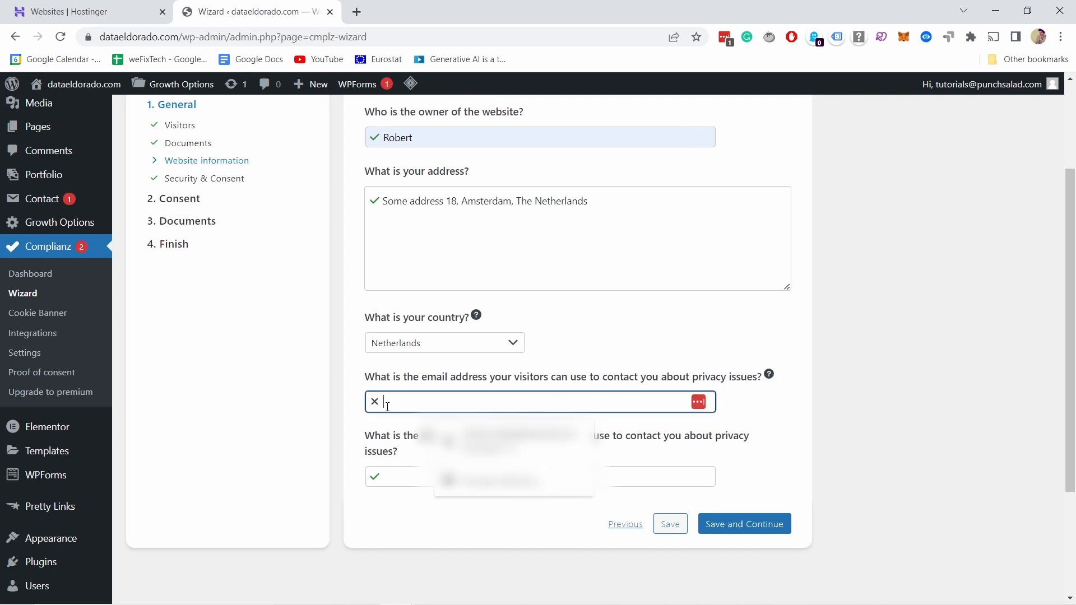
pyautogui.click(389, 401)
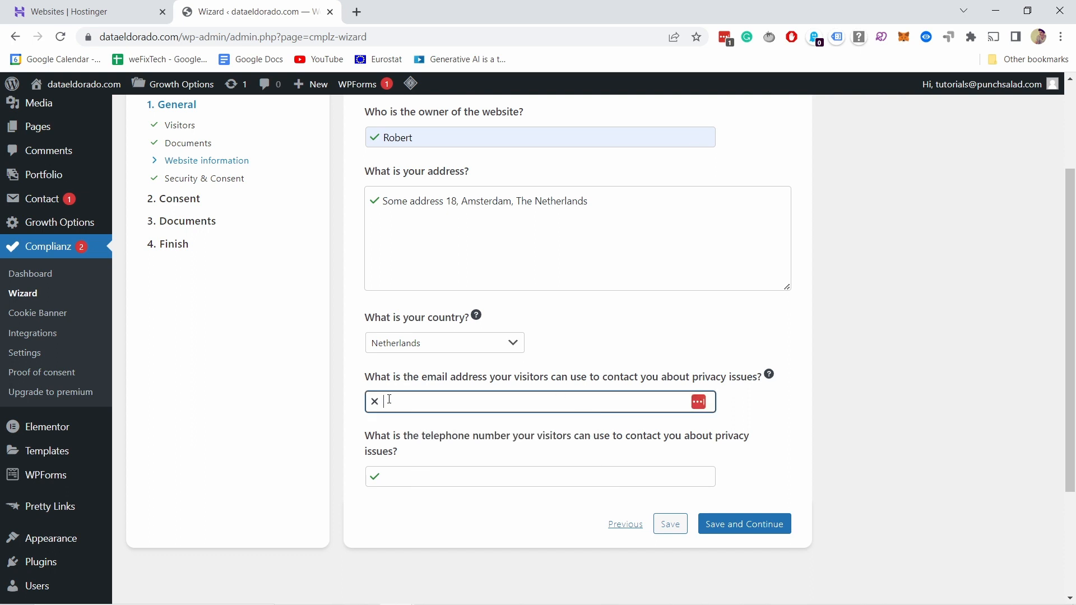
pyautogui.click(451, 450)
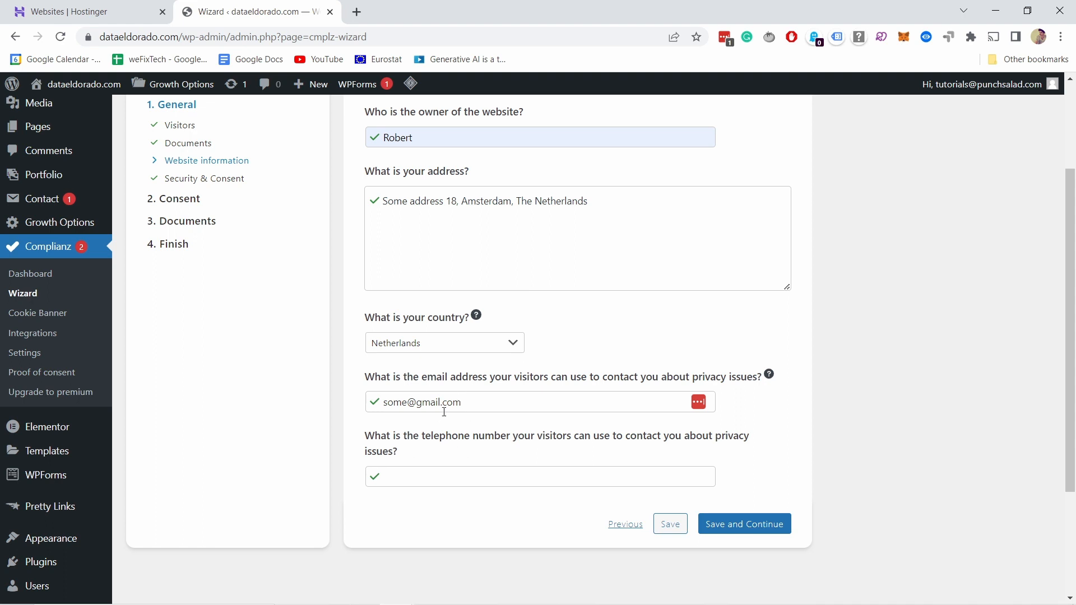
pyautogui.click(744, 516)
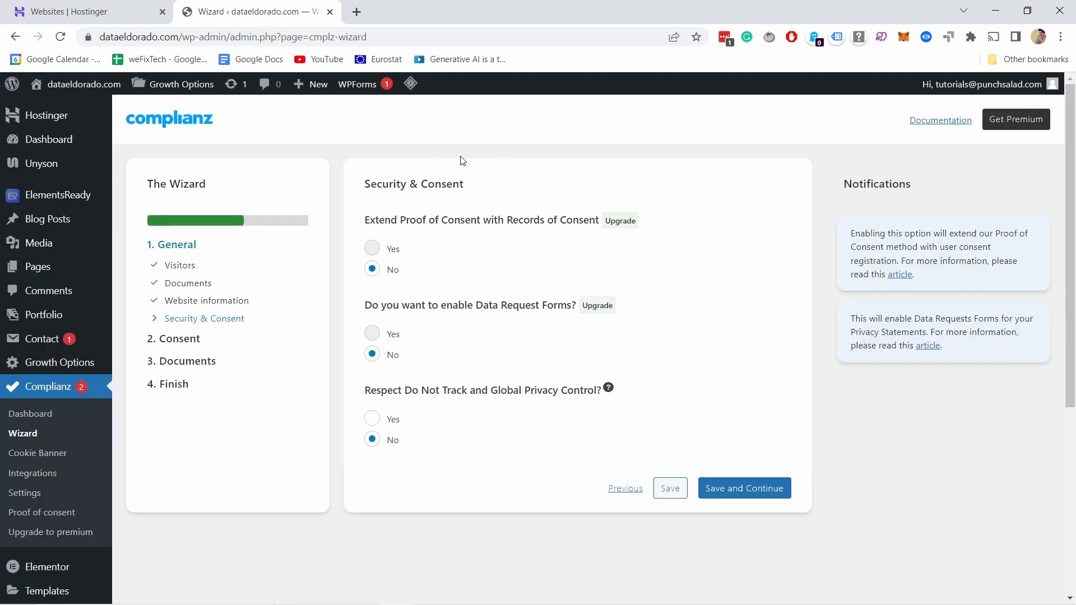
pyautogui.click(738, 489)
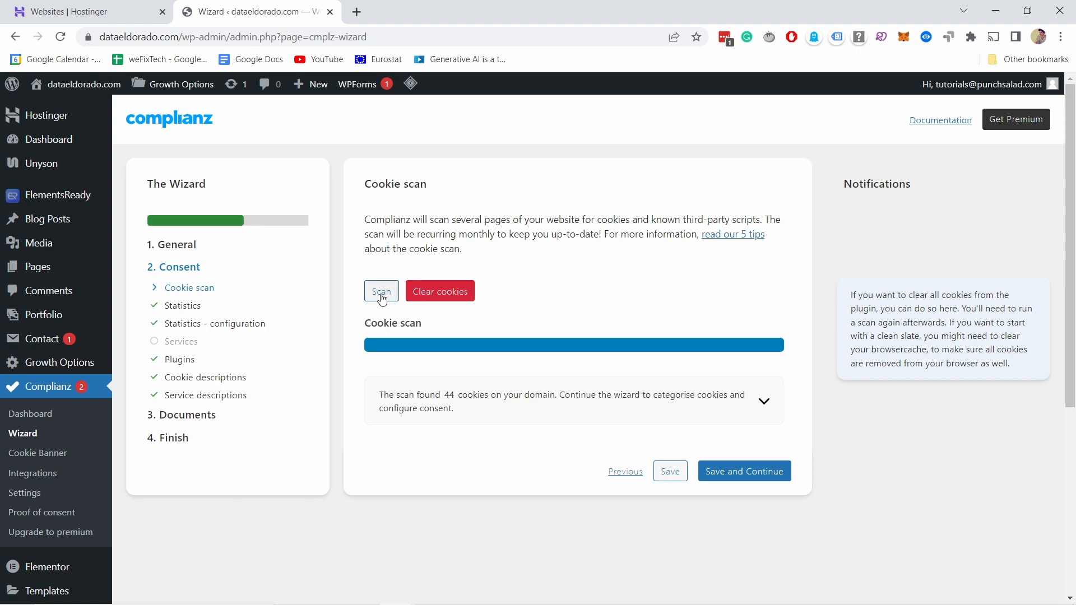
# Step: Run the cookie scan, review the full list of found cookies, and save and continue
pyautogui.click(382, 293)
pyautogui.click(764, 402)
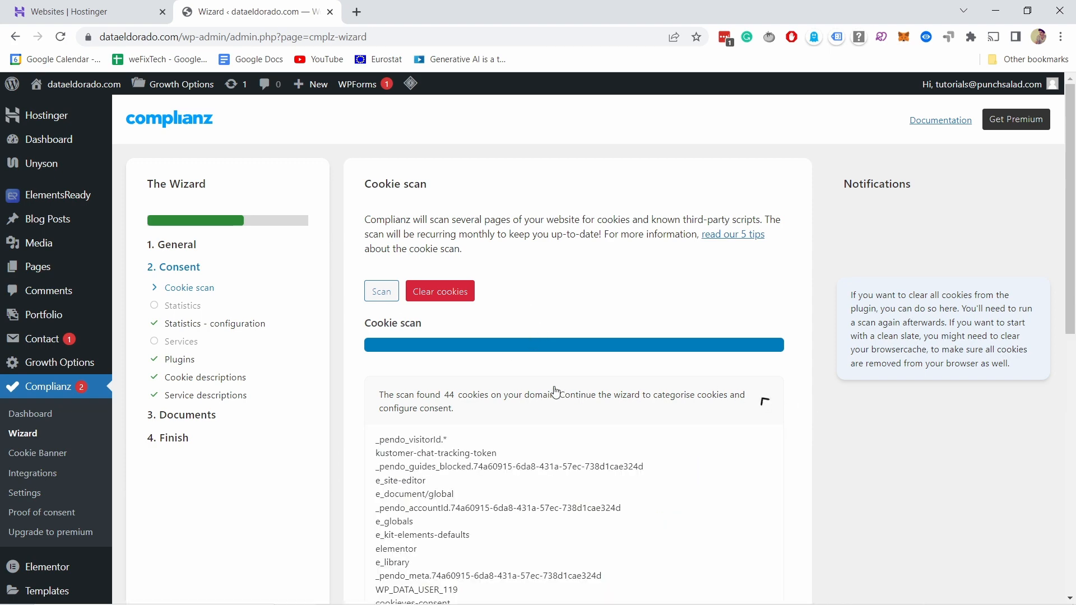
pyautogui.scroll(-3, 461, 441)
pyautogui.scroll(-6, 461, 441)
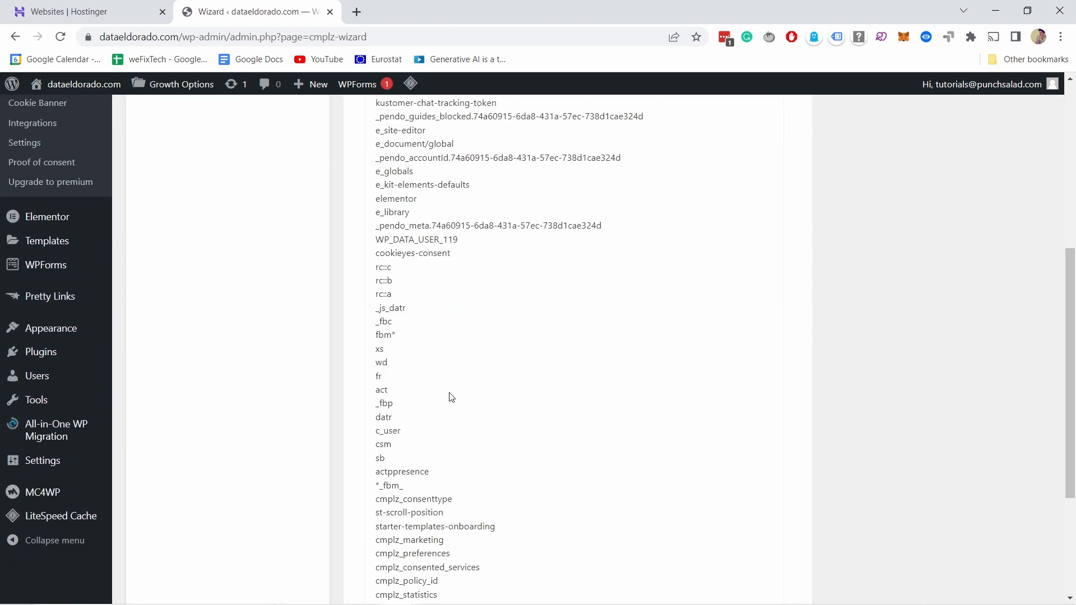
pyautogui.scroll(-1, 478, 365)
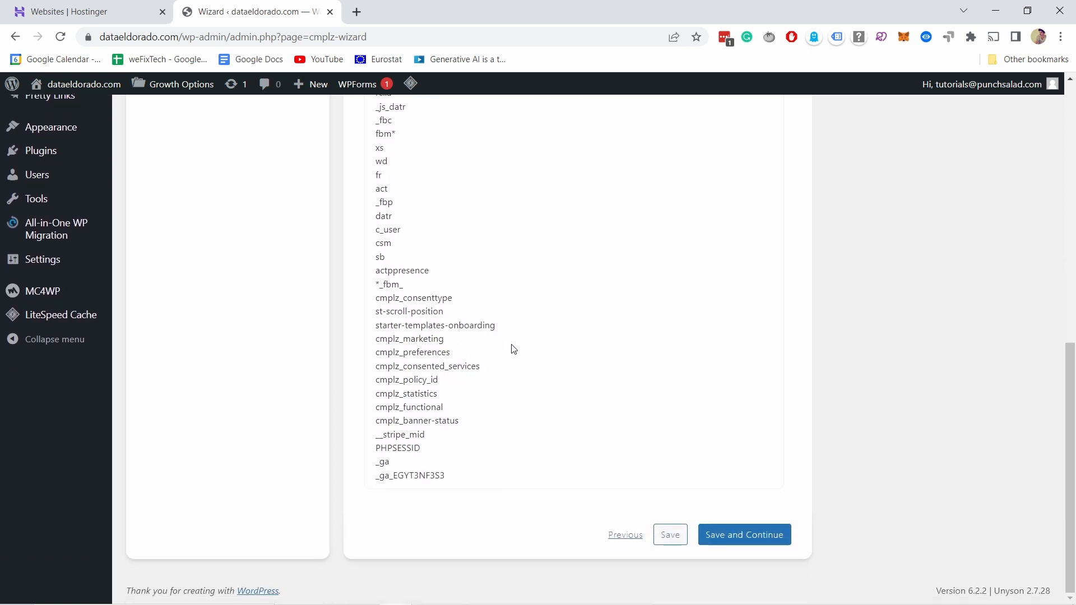
pyautogui.click(751, 542)
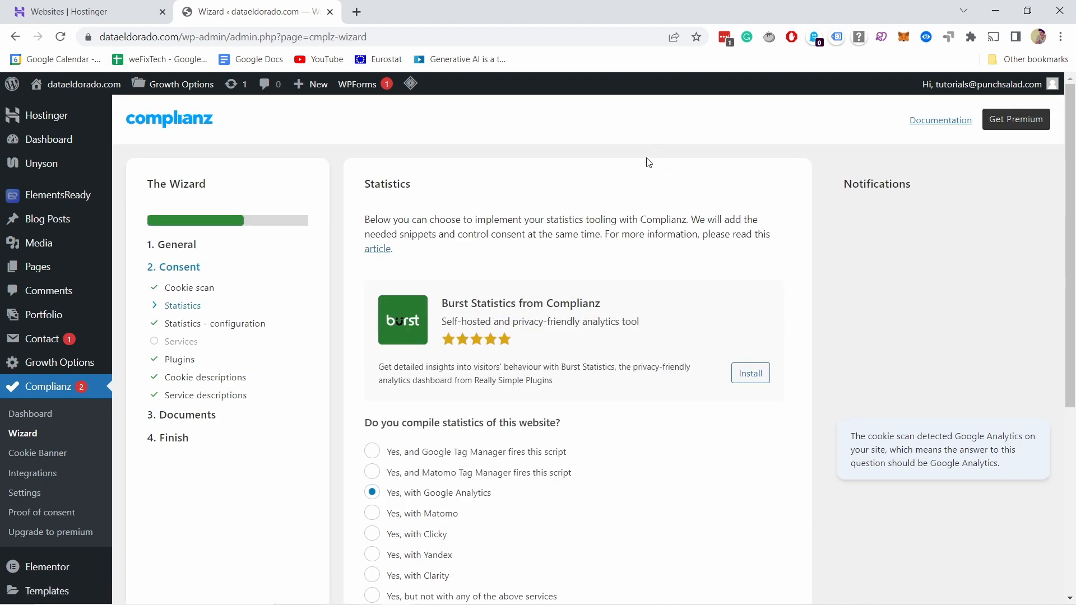
# Step: Keep Google Analytics as the statistics tool, leave the data processing options unticked, and save and continue
pyautogui.scroll(-1, 643, 144)
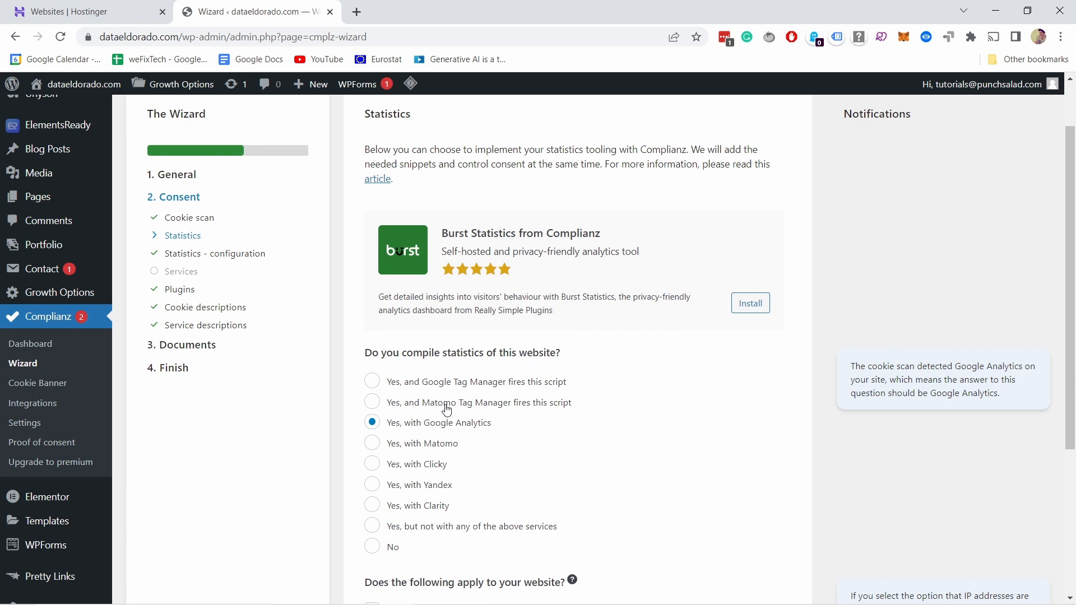
pyautogui.scroll(-1, 446, 425)
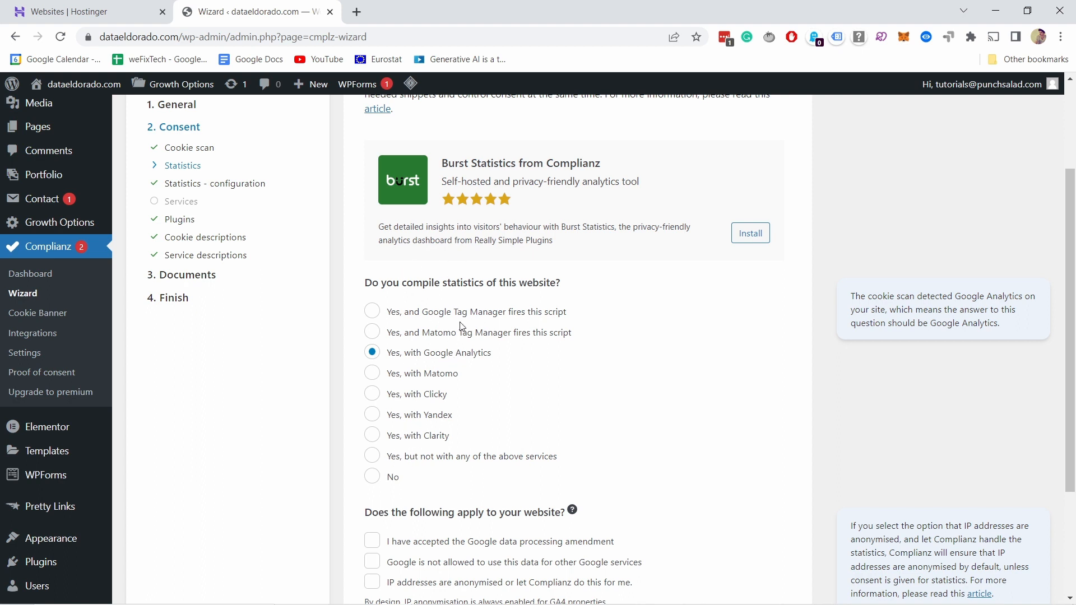
pyautogui.scroll(-2, 443, 359)
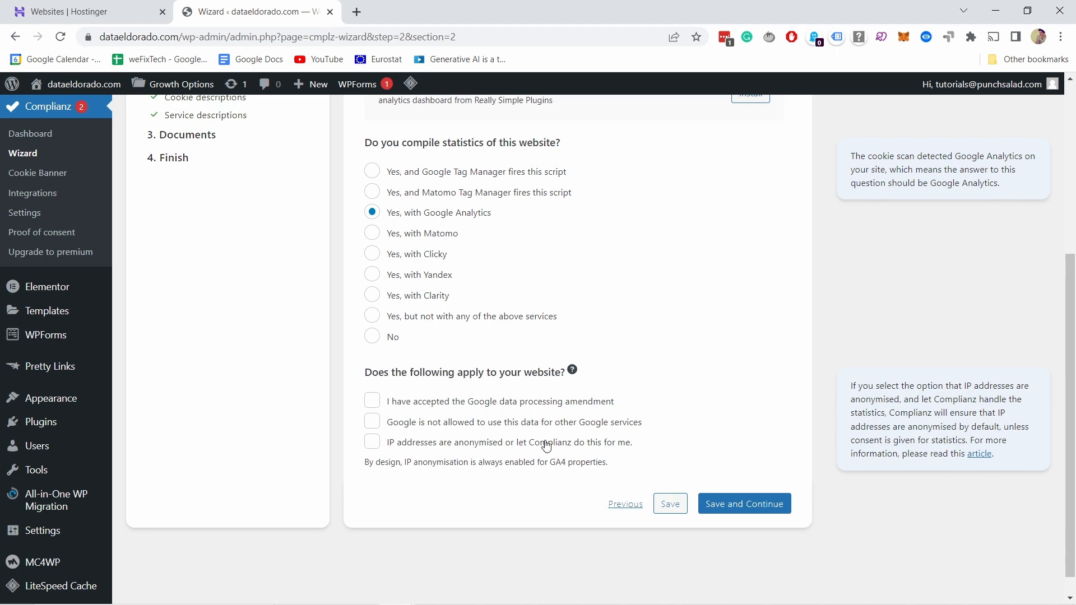
pyautogui.click(763, 511)
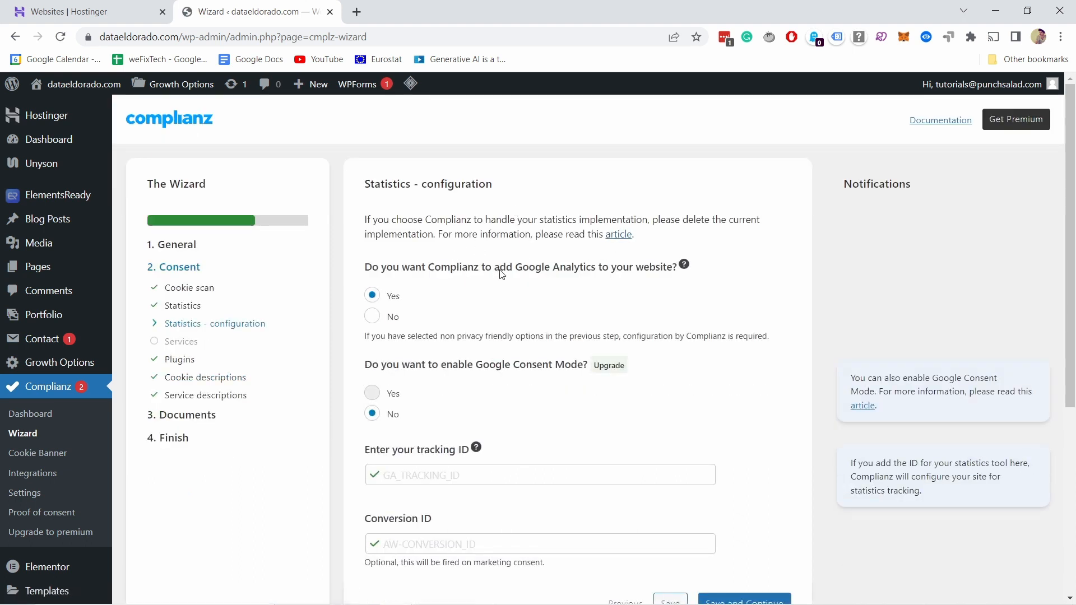
# Step: Decline having Complianz add Google Analytics, leave Google Consent Mode off, and save and continue
pyautogui.click(388, 315)
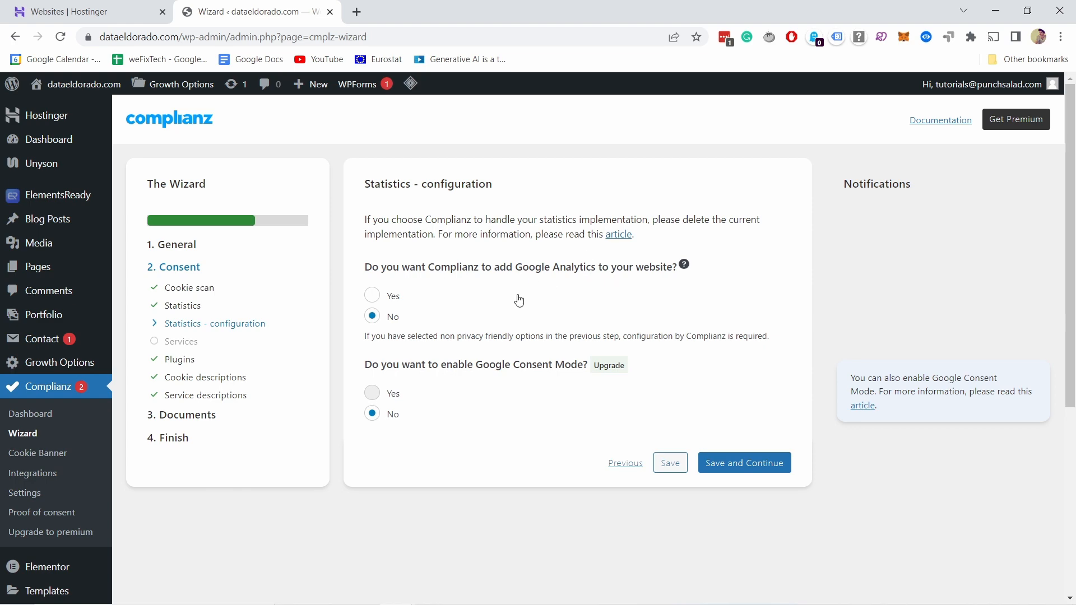
pyautogui.scroll(-3, 443, 292)
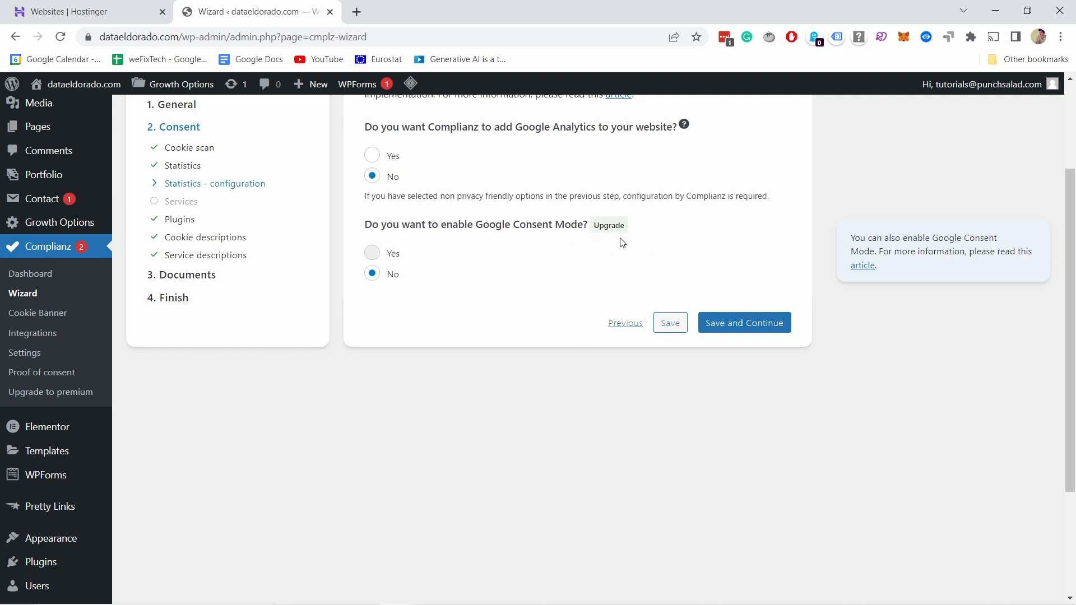
pyautogui.click(738, 331)
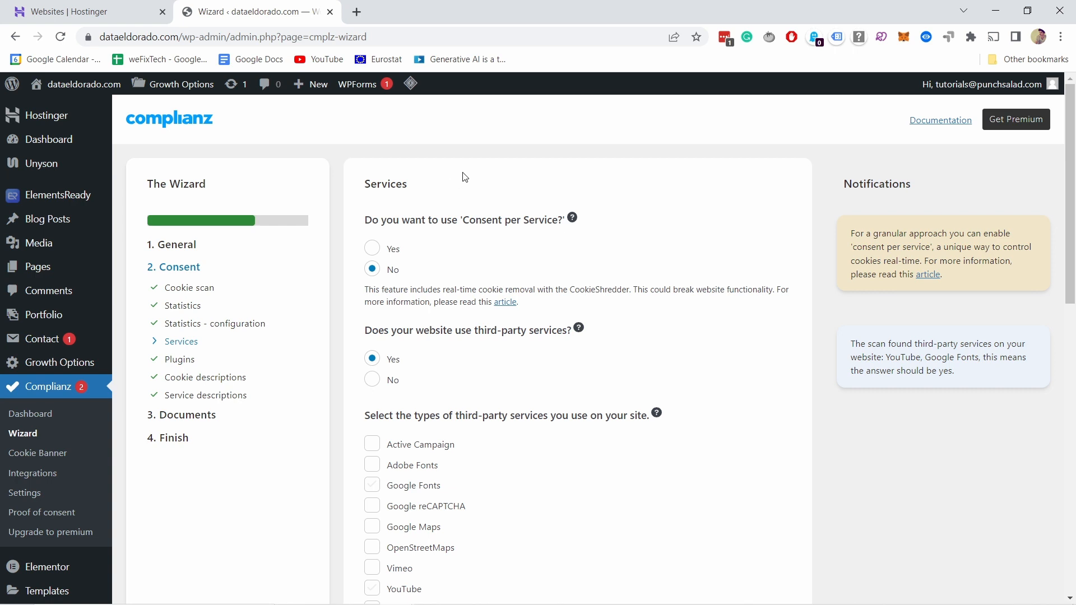
# Step: Mark Google Maps and YouTube as third-party services used on the site, leaving Consent per Service off
pyautogui.scroll(-1, 459, 241)
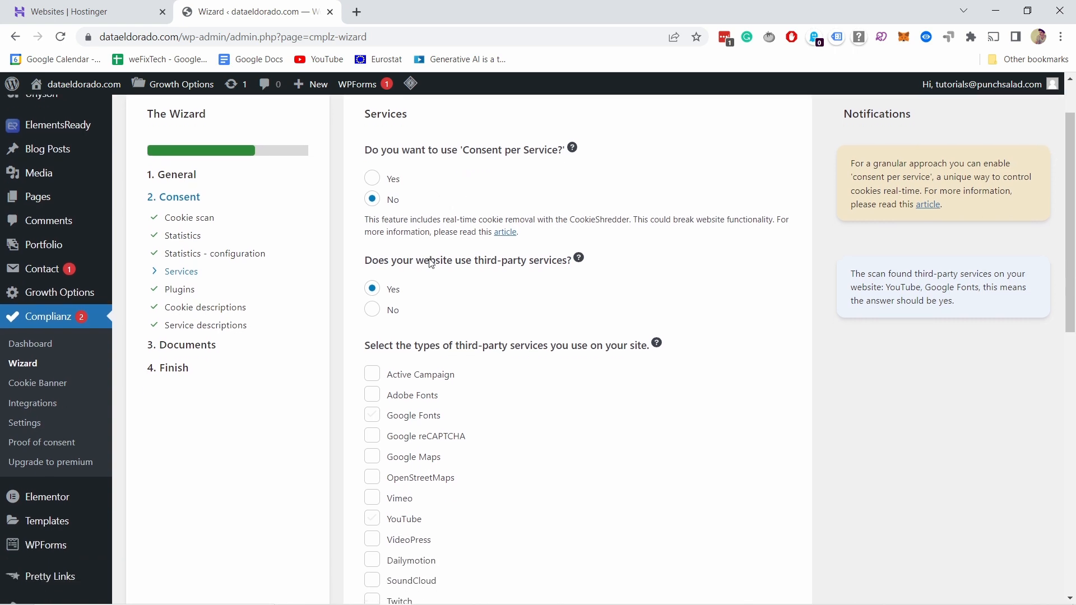
pyautogui.scroll(-2, 536, 259)
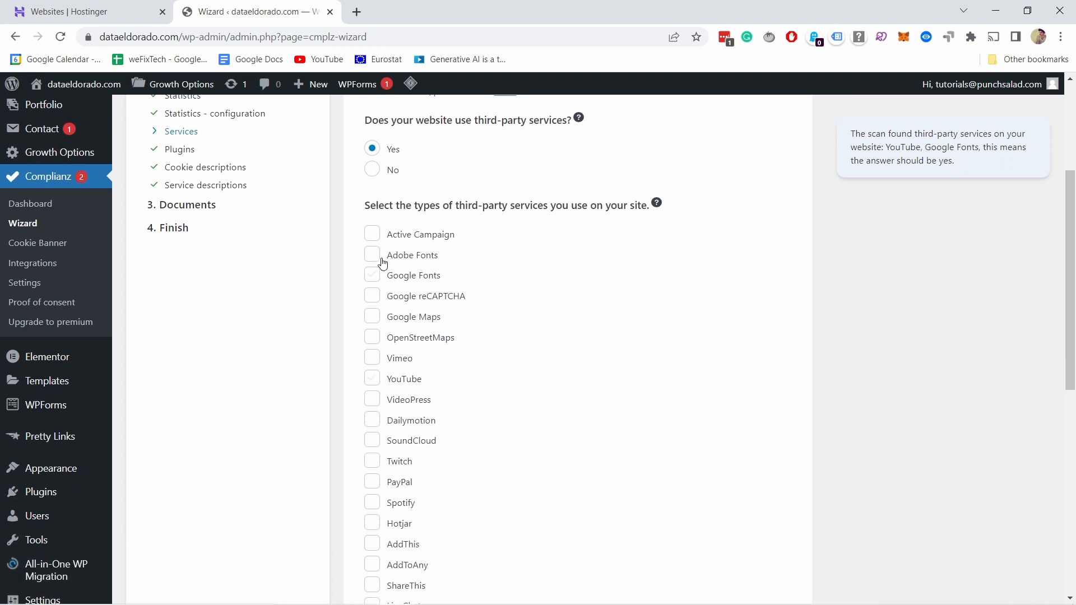
pyautogui.click(375, 318)
pyautogui.scroll(-1, 378, 325)
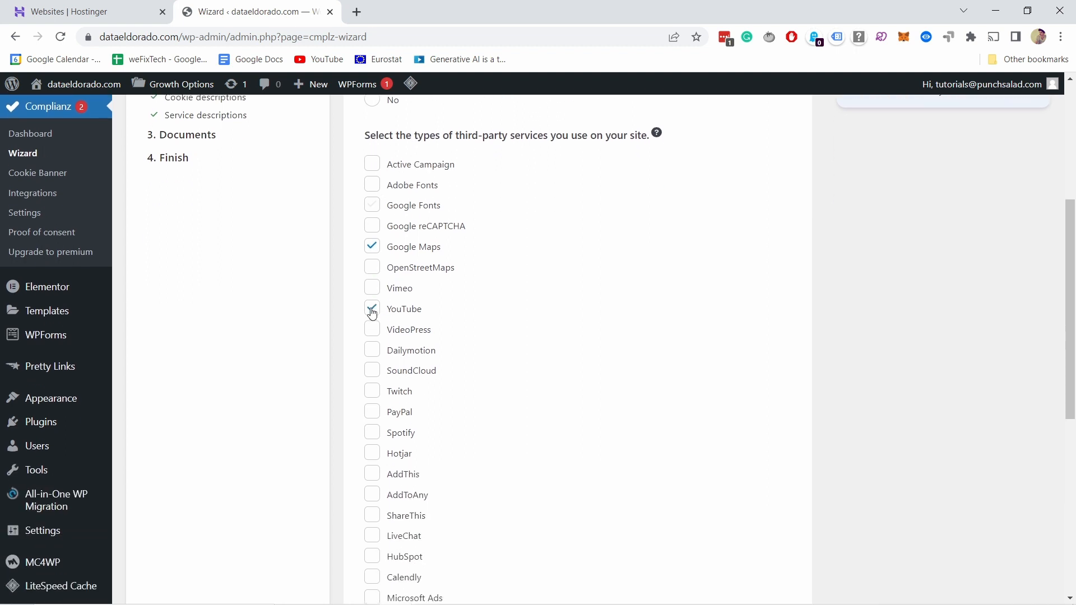
pyautogui.click(372, 310)
pyautogui.scroll(-1, 364, 303)
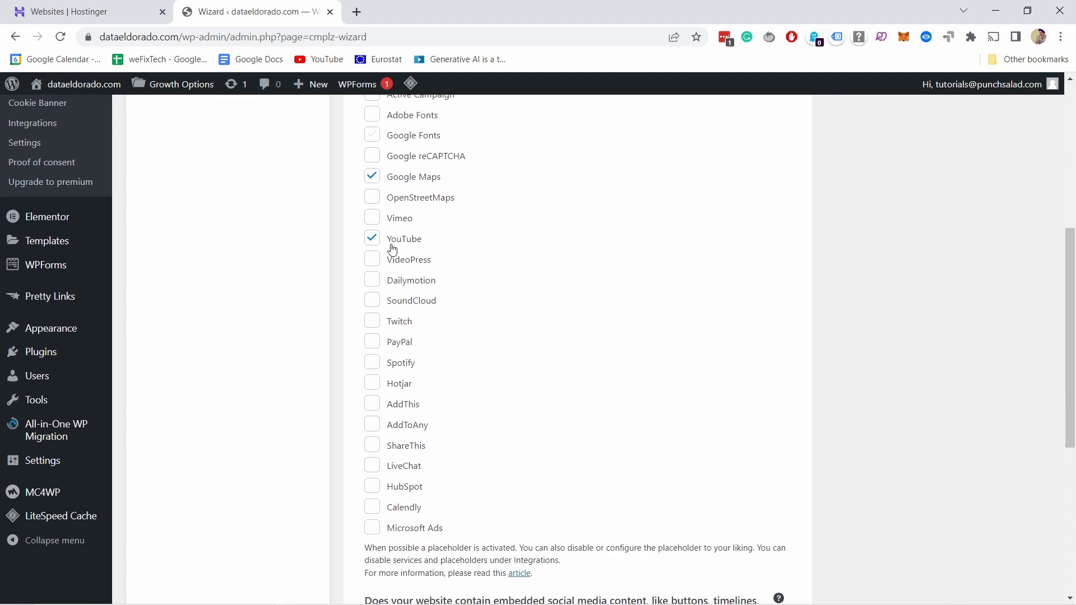
pyautogui.scroll(1, 391, 244)
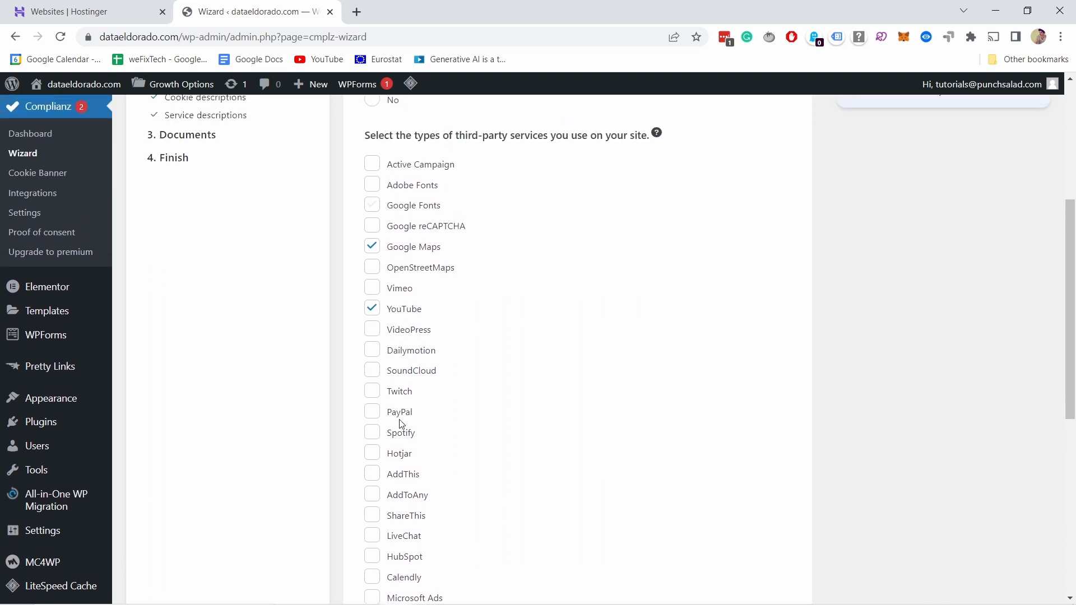
pyautogui.scroll(-1, 398, 421)
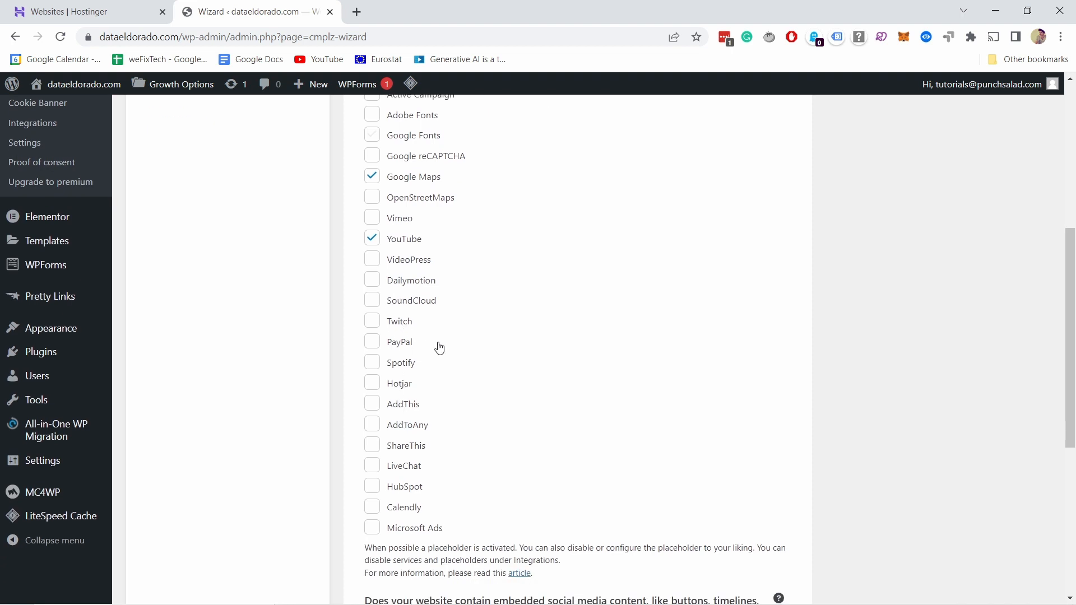
# Step: Declare that the website contains embedded social media content, and select Facebook and Twitter
pyautogui.scroll(-5, 436, 356)
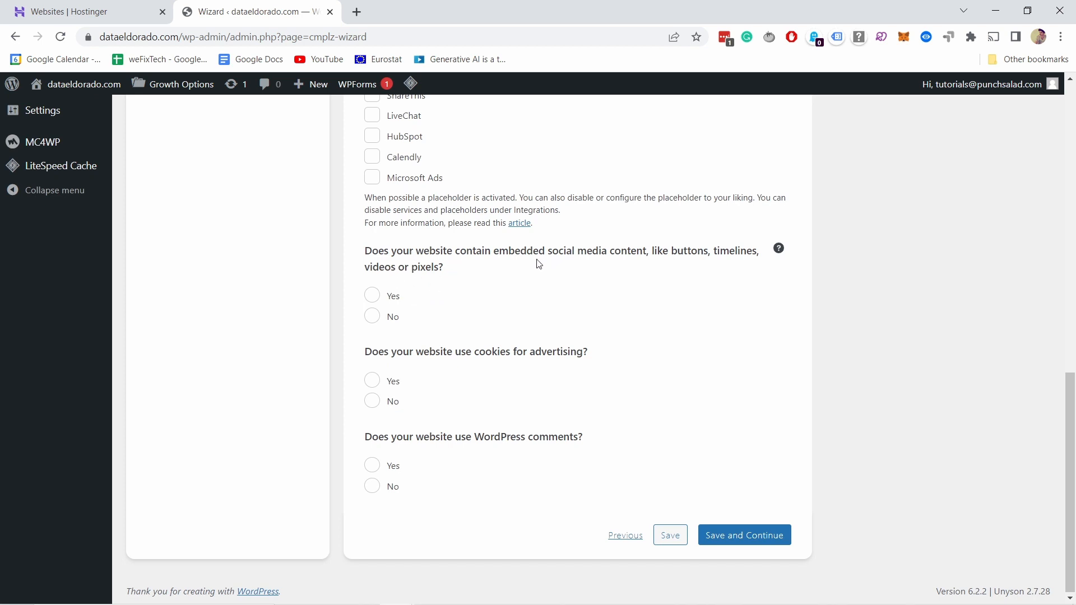
pyautogui.click(373, 295)
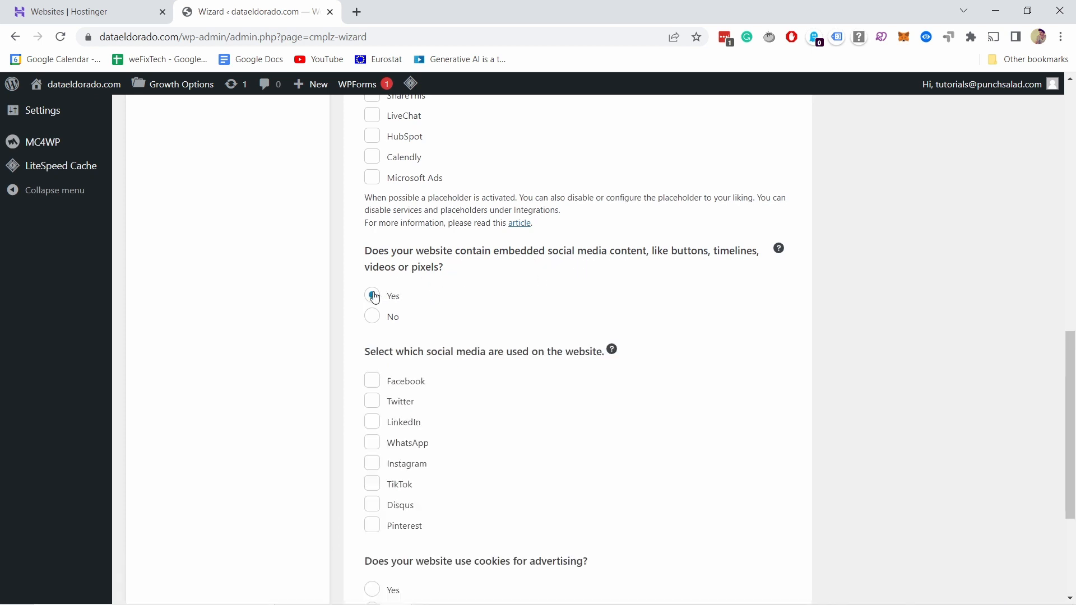
pyautogui.scroll(-1, 435, 304)
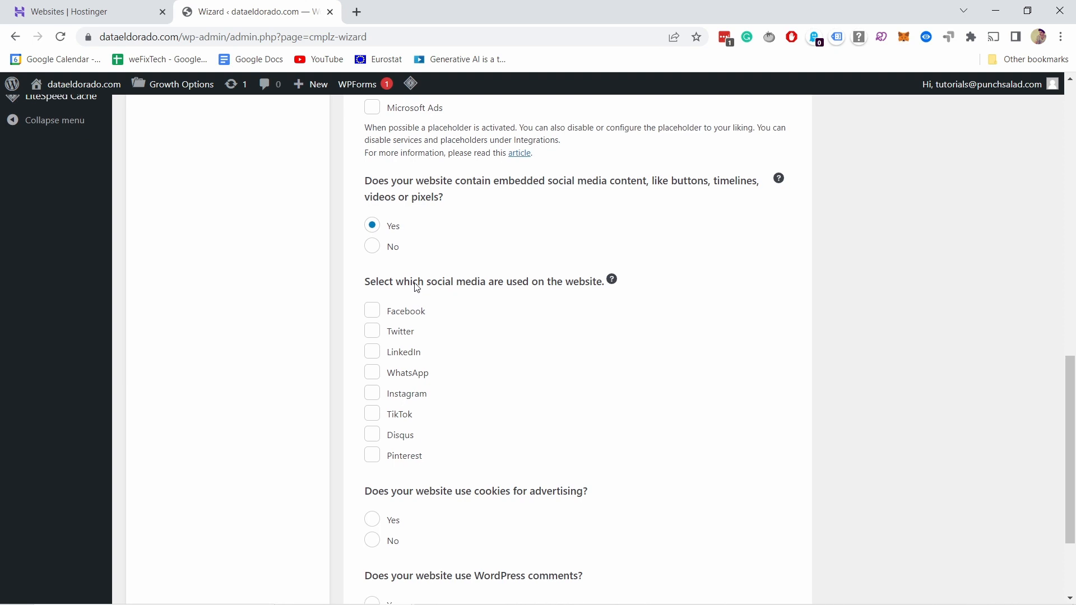
pyautogui.click(373, 312)
pyautogui.click(371, 332)
# Step: Declare that the website uses cookies for advertising, including to show personalised ads
pyautogui.scroll(-2, 332, 321)
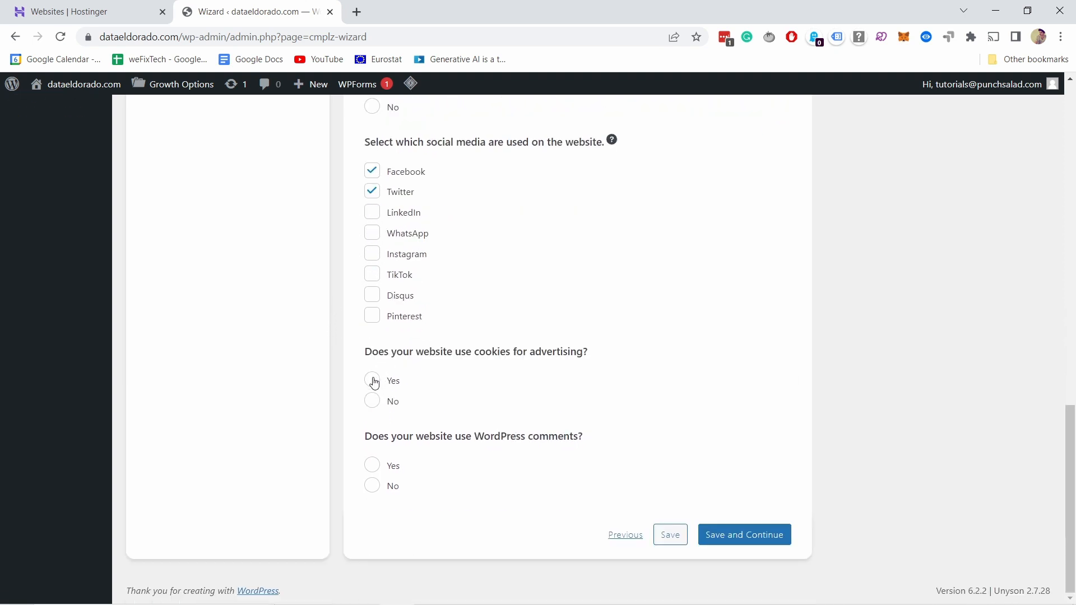
pyautogui.click(374, 381)
pyautogui.scroll(-1, 428, 365)
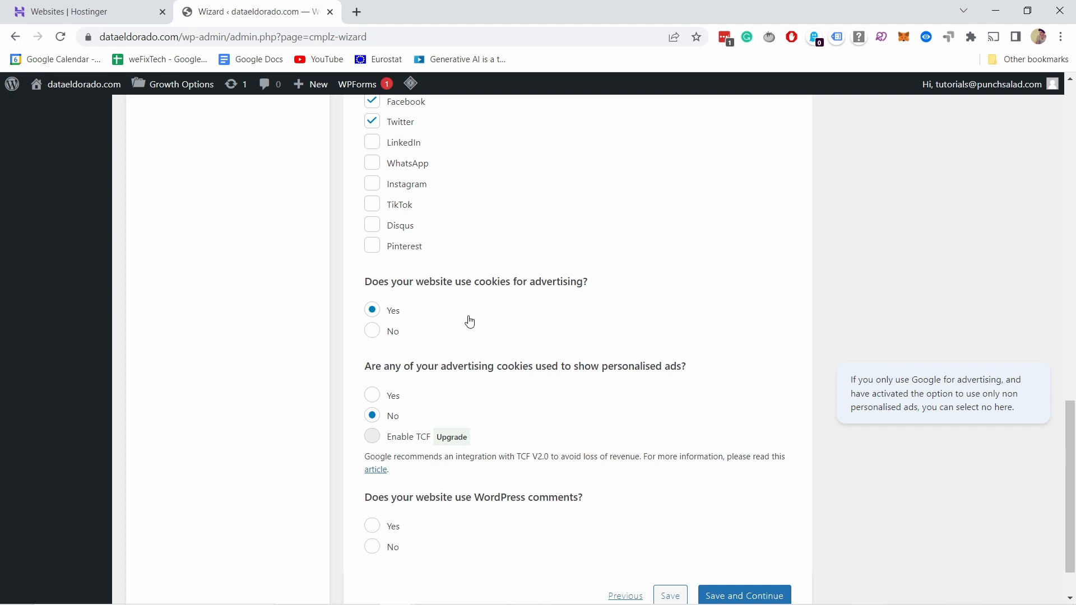
pyautogui.scroll(-1, 512, 270)
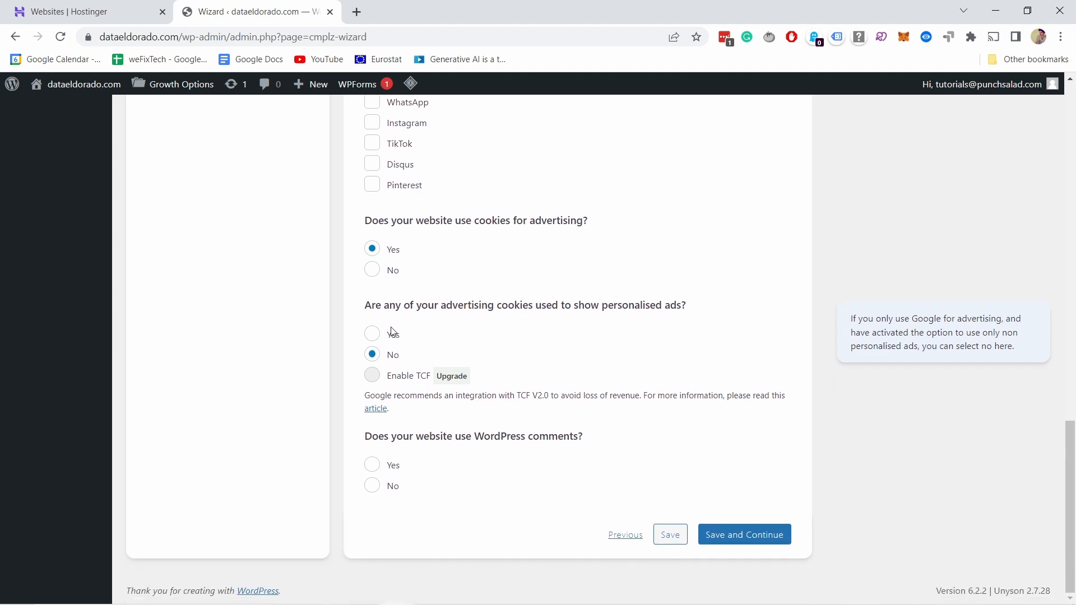
pyautogui.click(374, 334)
# Step: Declare that the website uses WordPress comments, keep personal data storage disabled for them, and save and continue
pyautogui.click(398, 467)
pyautogui.scroll(-2, 479, 505)
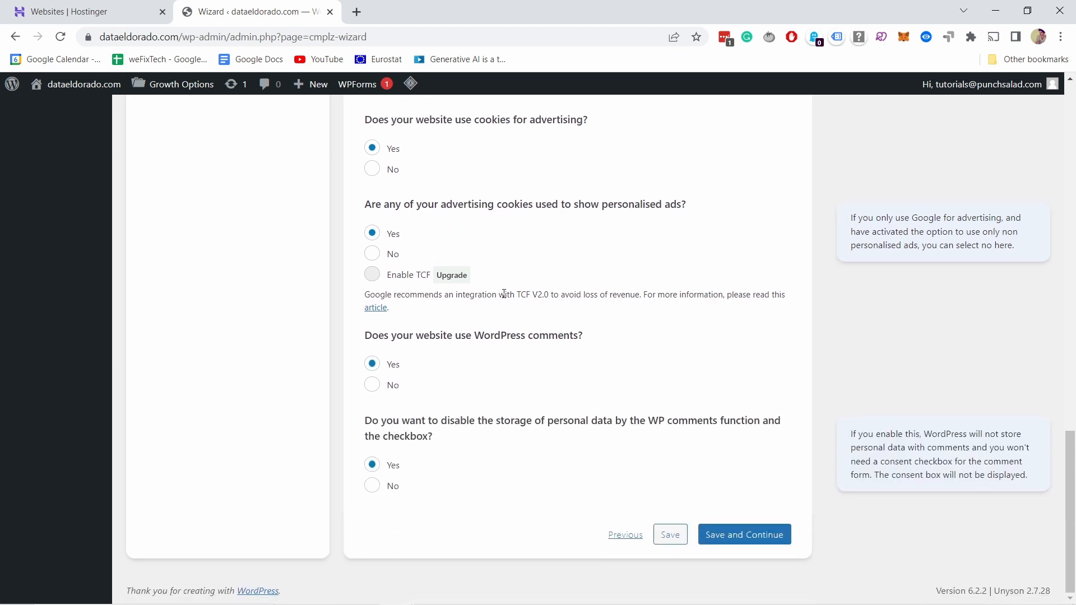
pyautogui.click(744, 544)
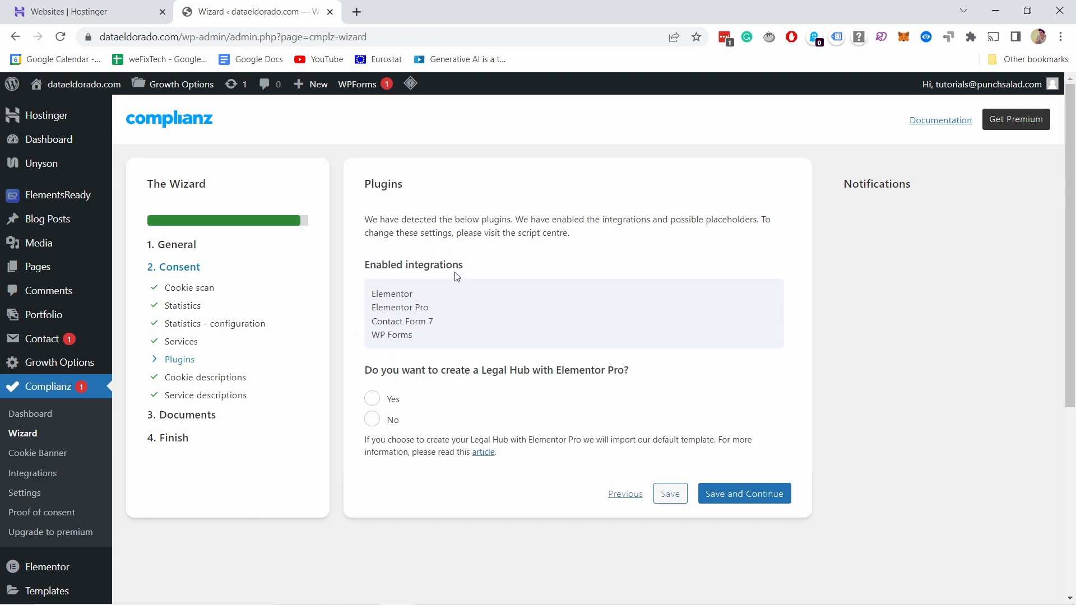
# Step: Decline creating a Legal Hub with Elementor Pro, and save and continue from the Plugins page
pyautogui.scroll(-1, 458, 278)
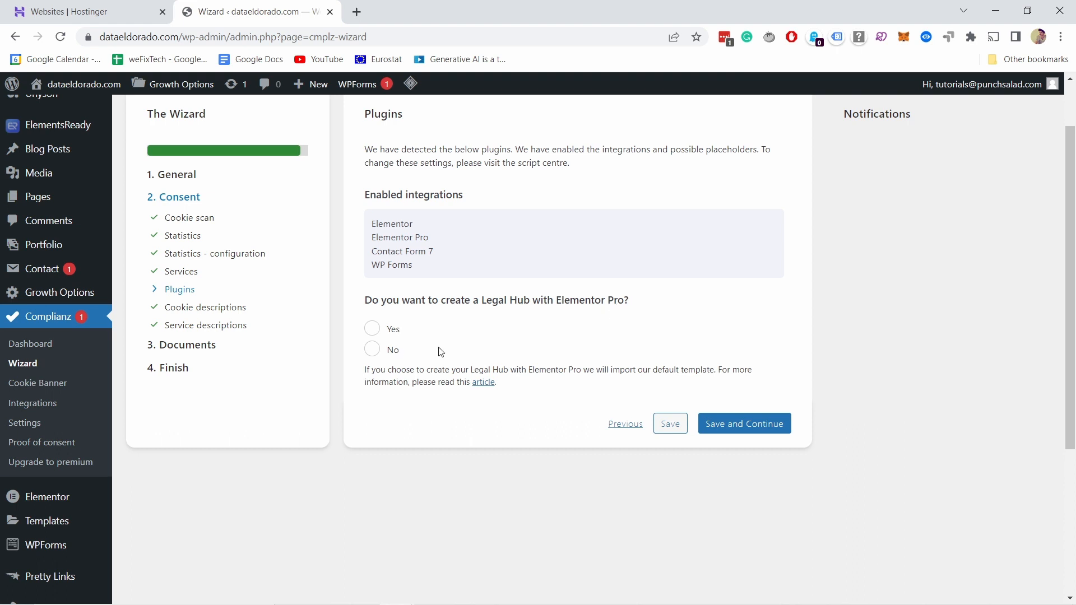
pyautogui.click(392, 350)
pyautogui.click(760, 424)
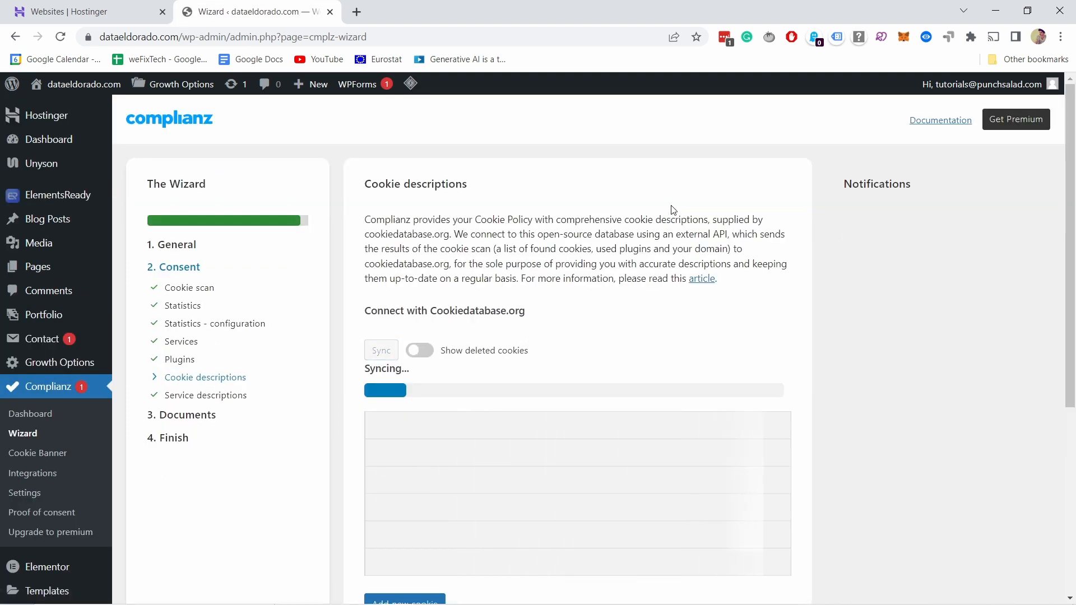
# Step: Review the synced cookie descriptions for every service, including the cookies without a selected service
pyautogui.scroll(-1, 673, 210)
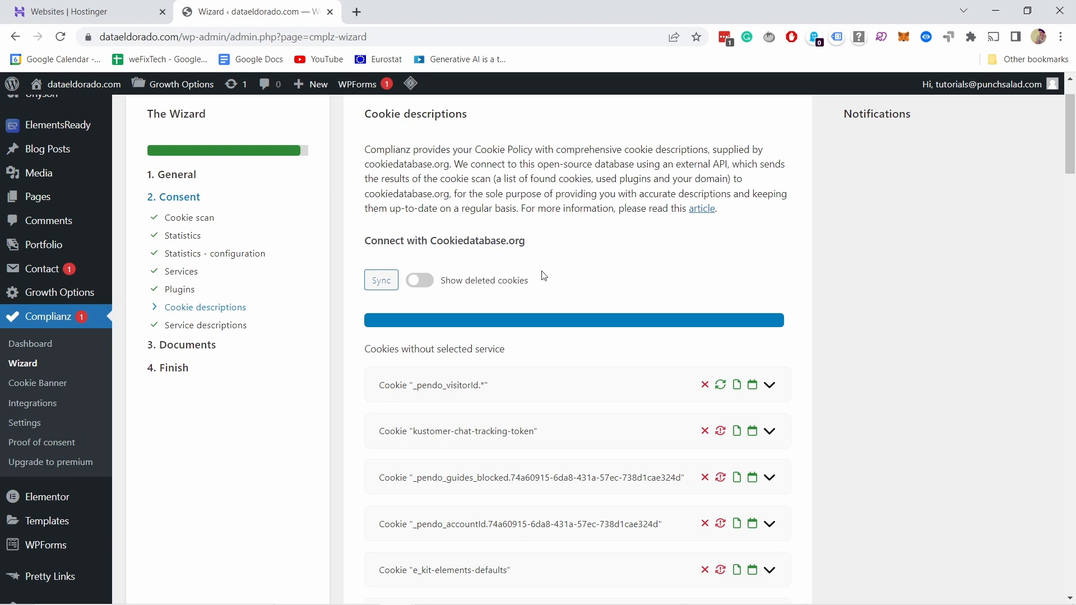
pyautogui.scroll(-1, 426, 340)
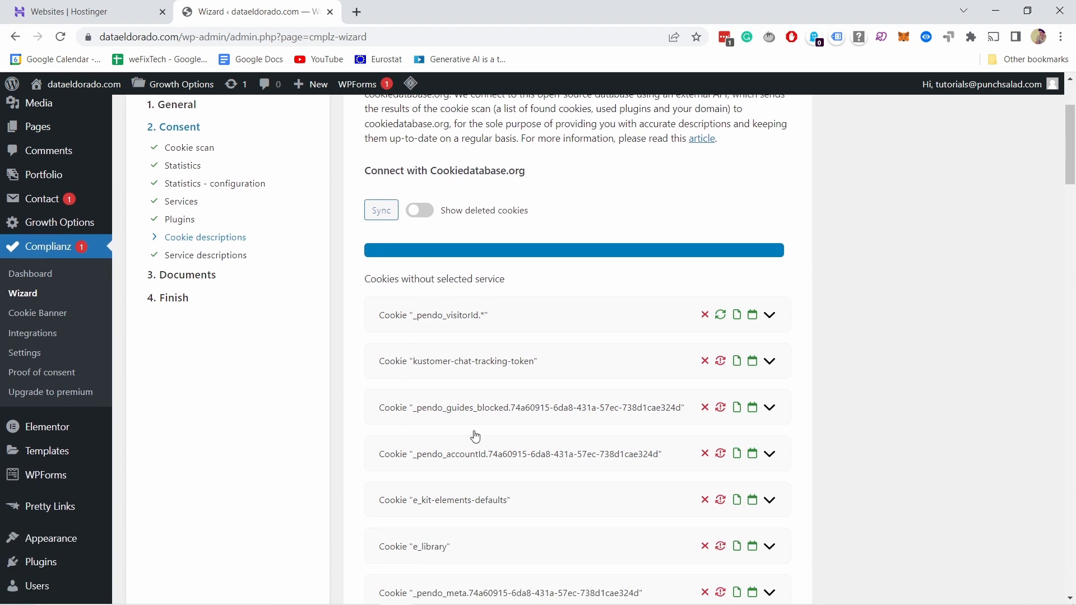
pyautogui.scroll(-4, 437, 273)
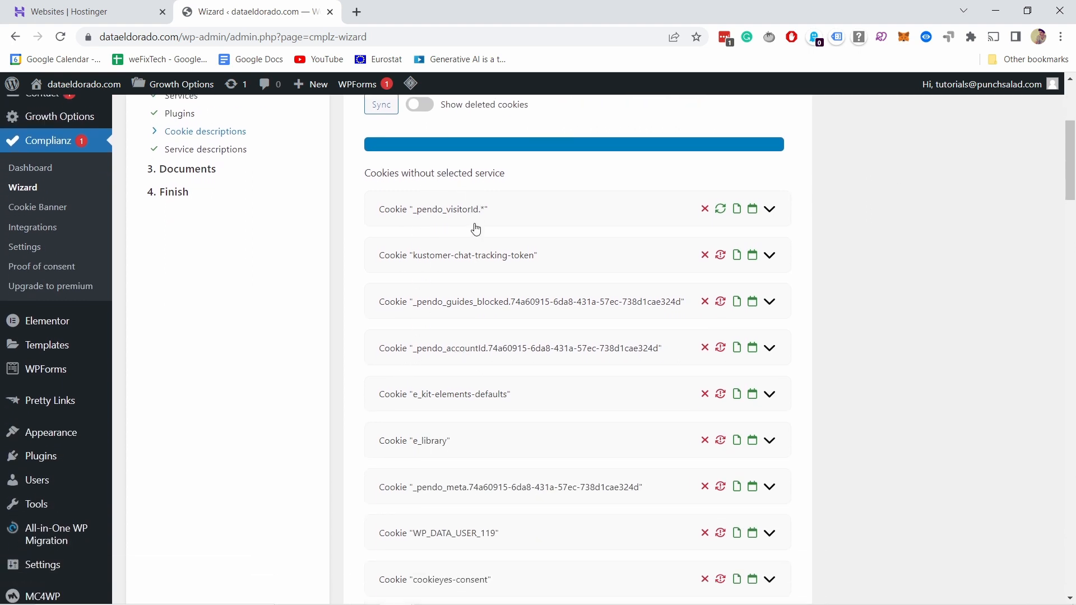
pyautogui.scroll(-1, 499, 227)
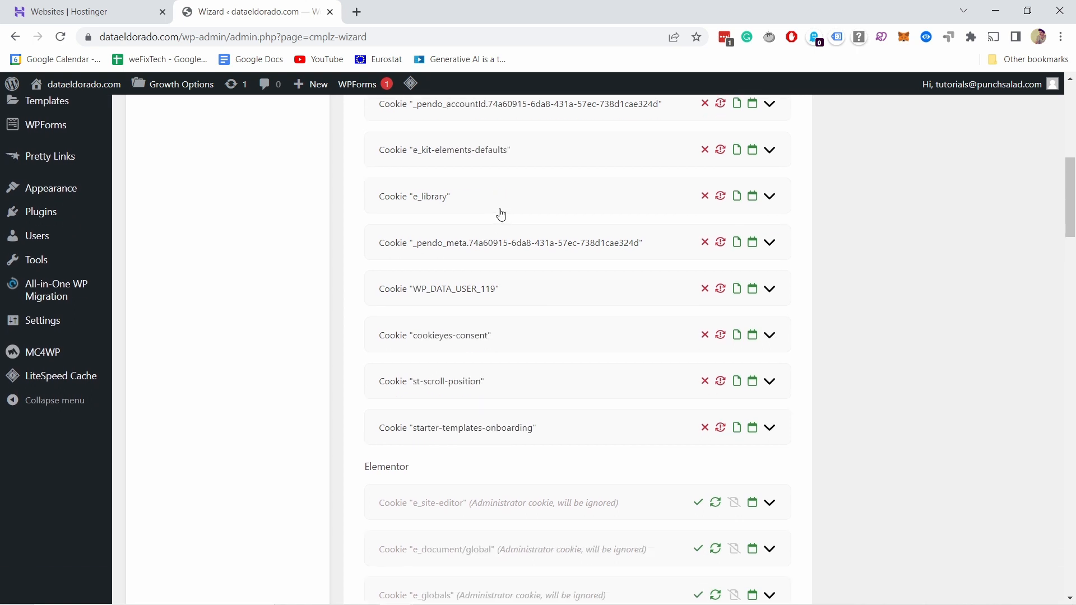
pyautogui.scroll(-2, 500, 216)
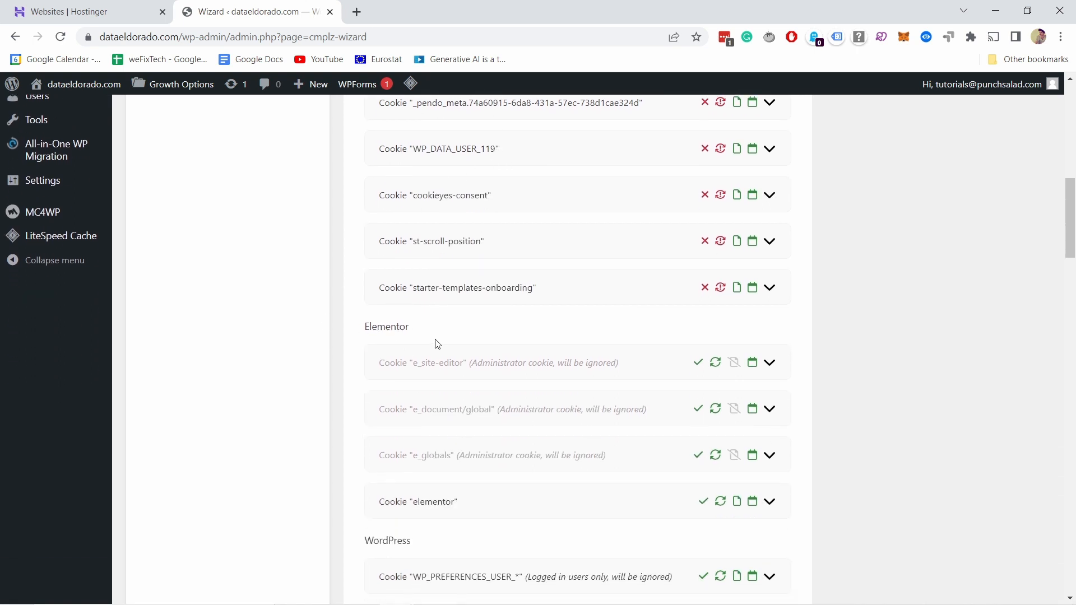
pyautogui.scroll(-6, 438, 344)
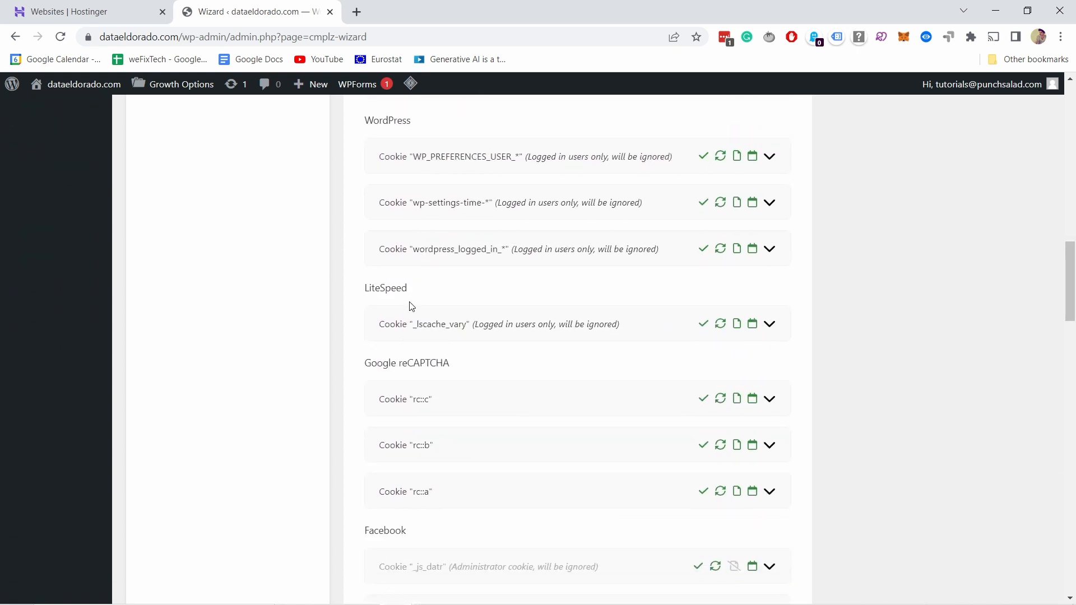
pyautogui.scroll(-2, 412, 306)
pyautogui.scroll(-13, 433, 223)
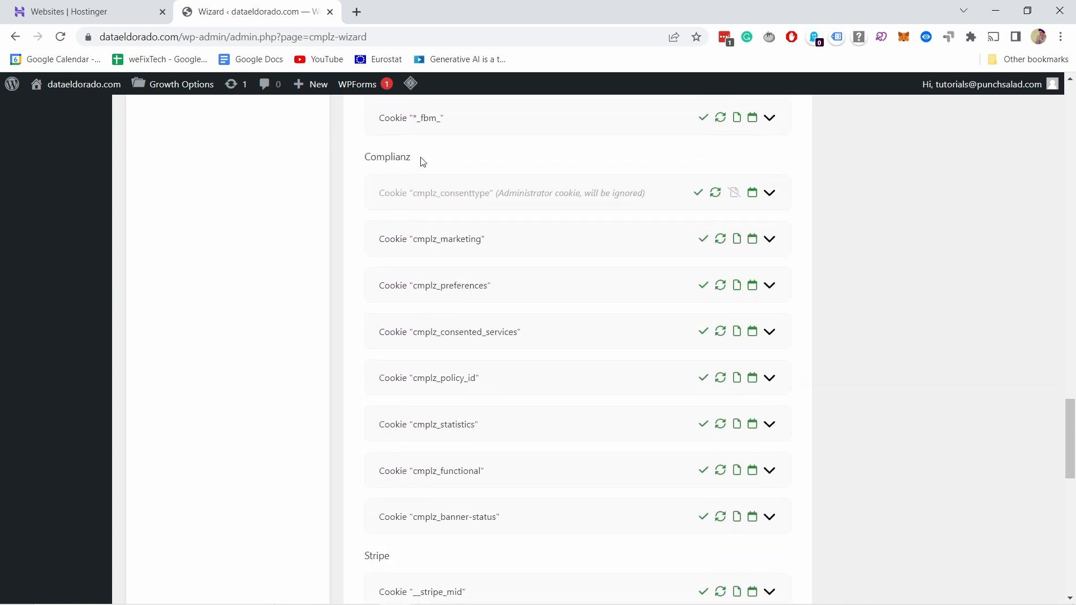
pyautogui.scroll(-10, 404, 241)
pyautogui.scroll(-2, 414, 314)
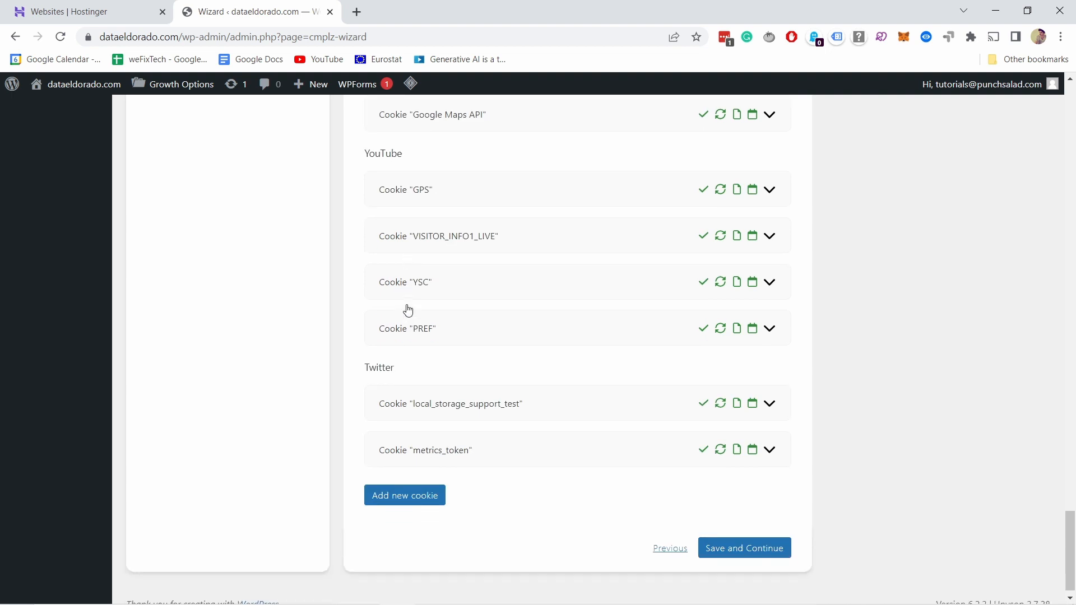
pyautogui.scroll(3, 479, 302)
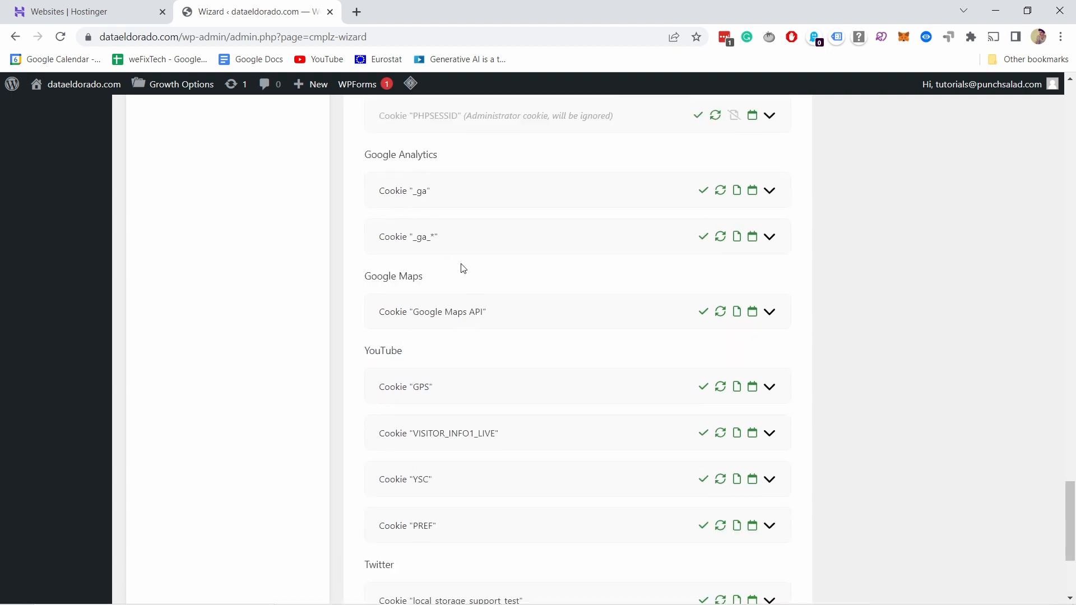
pyautogui.scroll(-3, 461, 267)
pyautogui.scroll(1, 471, 269)
pyautogui.scroll(20, 466, 246)
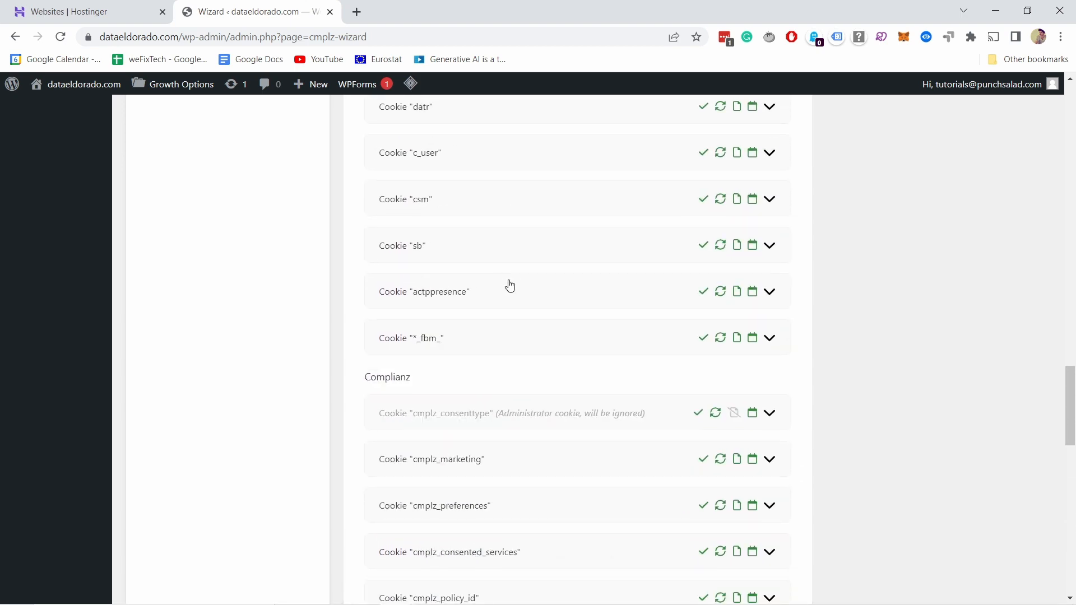
pyautogui.scroll(6, 578, 311)
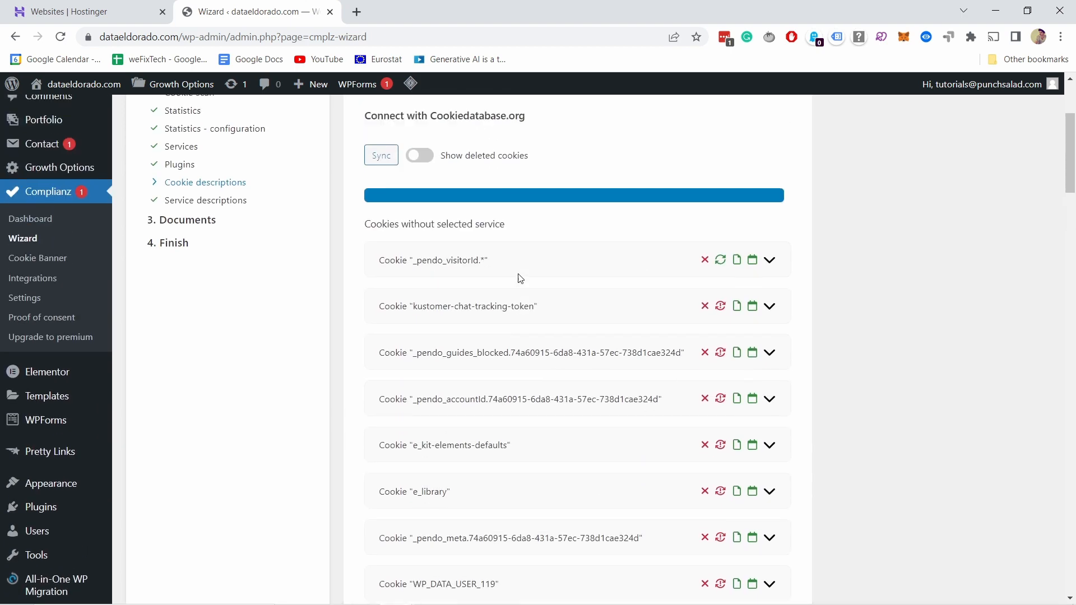
pyautogui.scroll(-2, 426, 252)
pyautogui.scroll(-1, 426, 252)
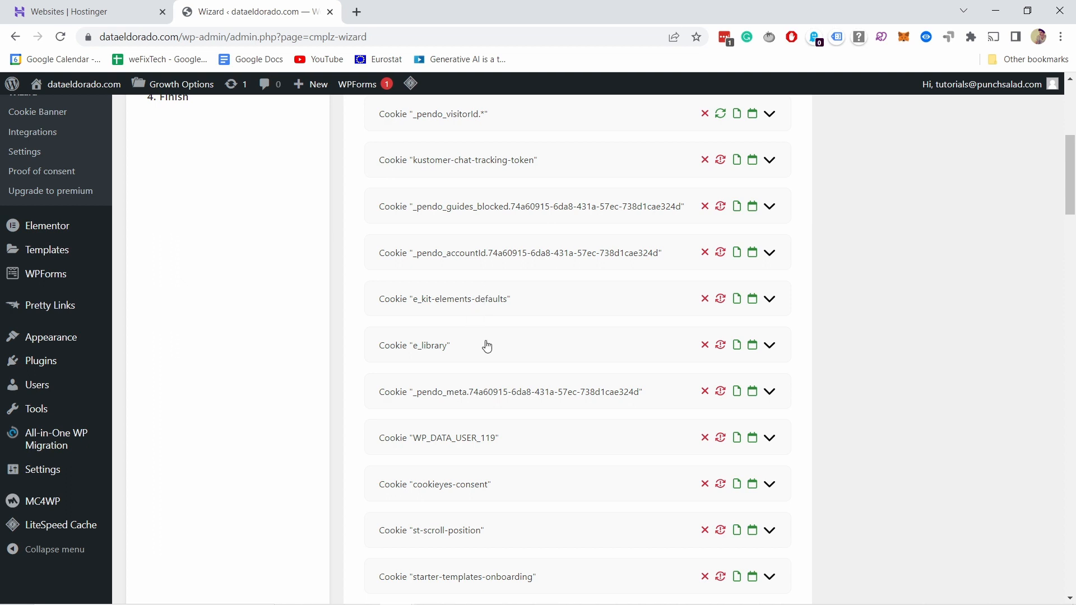
# Step: Review the cookies without a selected service, and save and continue from the Cookie descriptions page
pyautogui.scroll(-2, 483, 345)
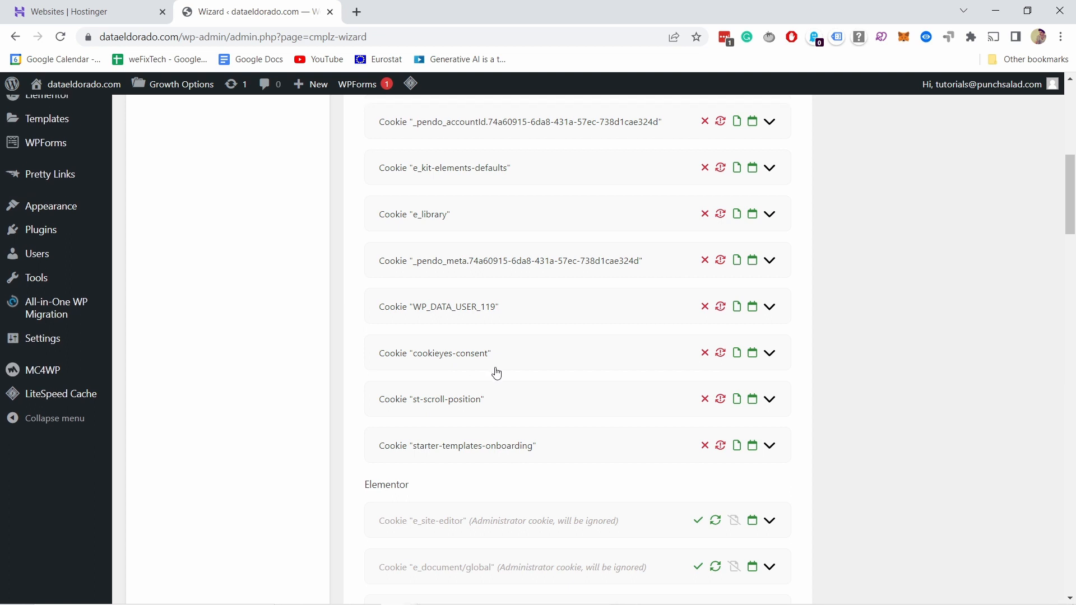
pyautogui.scroll(3, 495, 372)
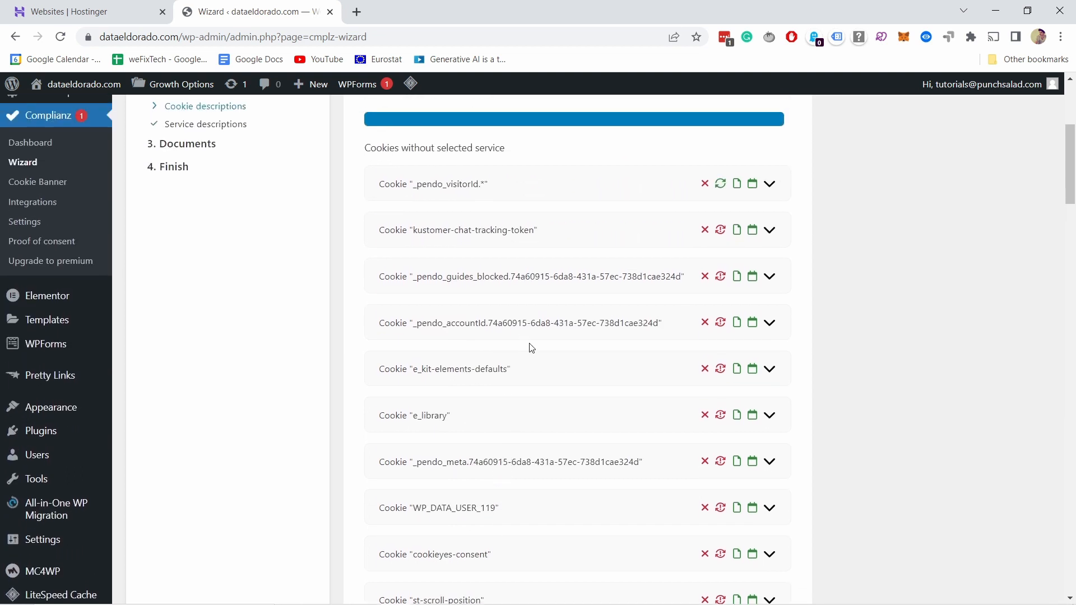
pyautogui.scroll(1, 532, 347)
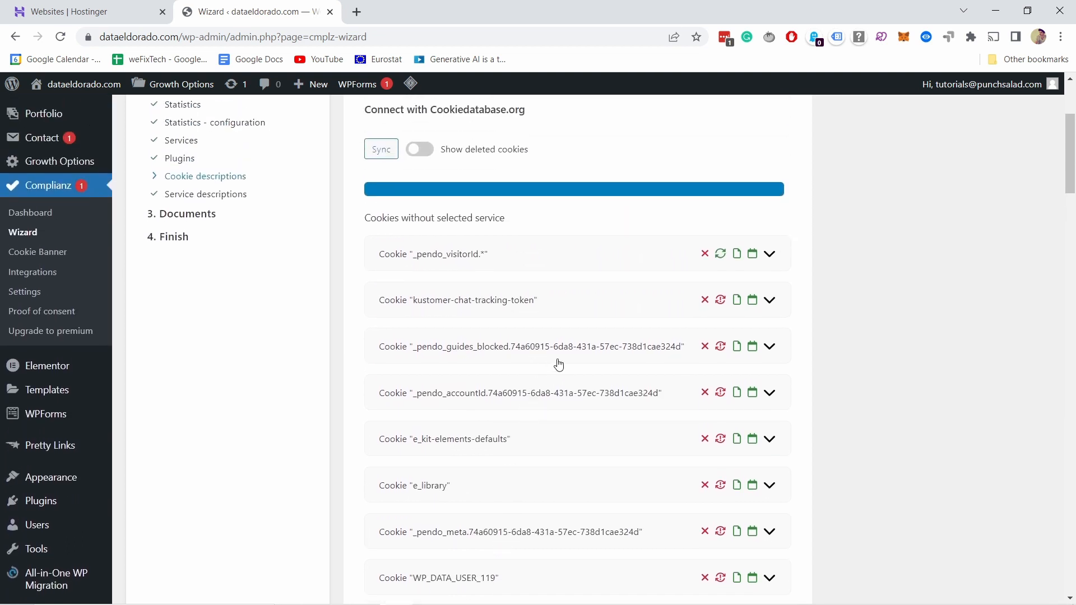
pyautogui.moveTo(1075, 153); pyautogui.dragTo(1067, 557)
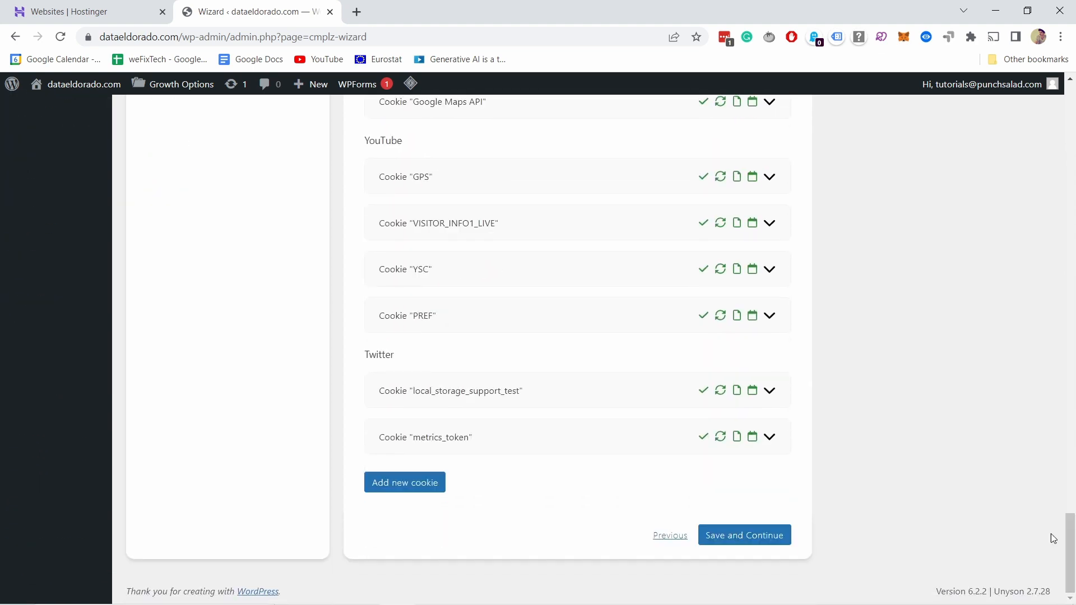
pyautogui.click(760, 542)
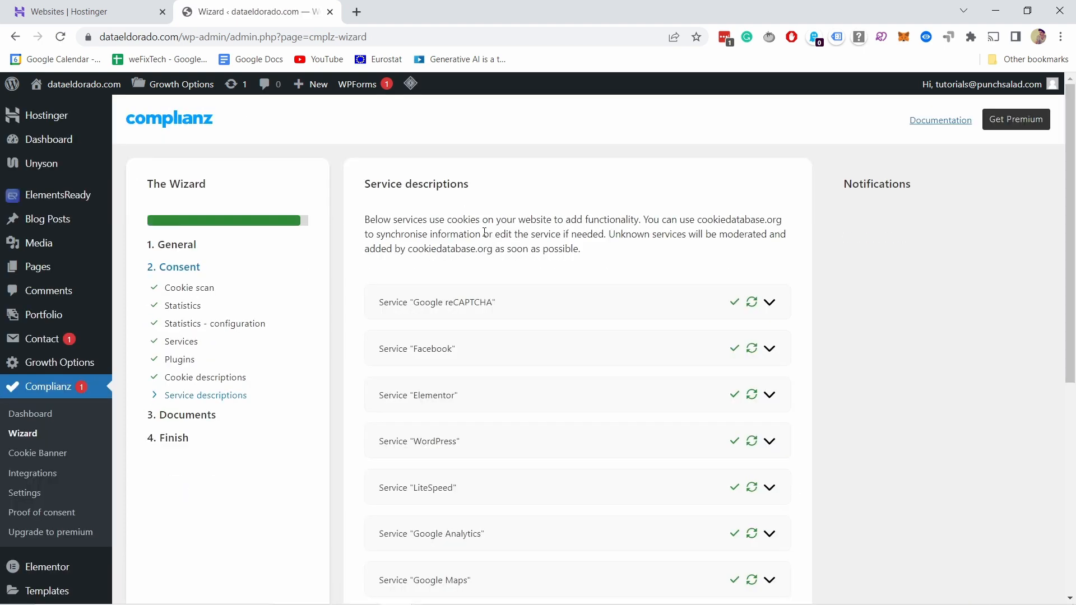
# Step: Review the listed services that use cookies, and save and continue from the Service descriptions page
pyautogui.scroll(-3, 386, 154)
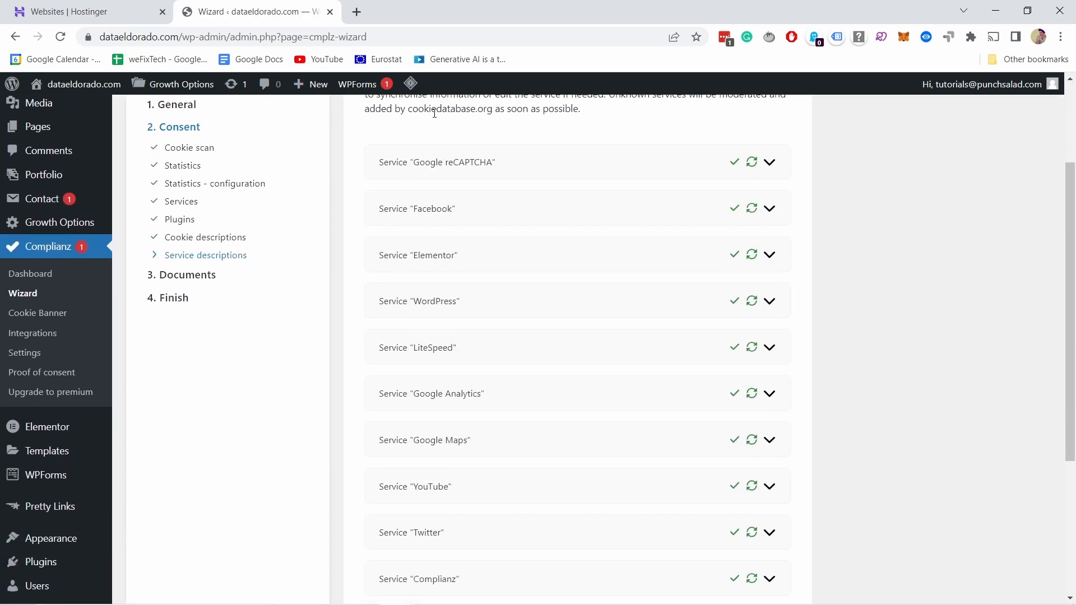
pyautogui.scroll(3, 541, 246)
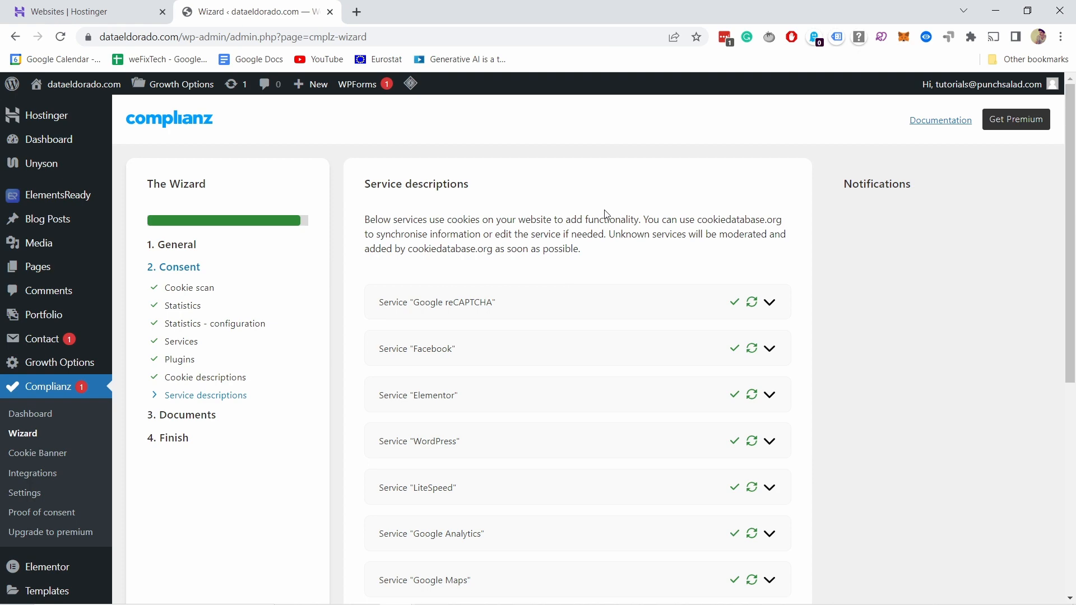
pyautogui.scroll(-6, 586, 247)
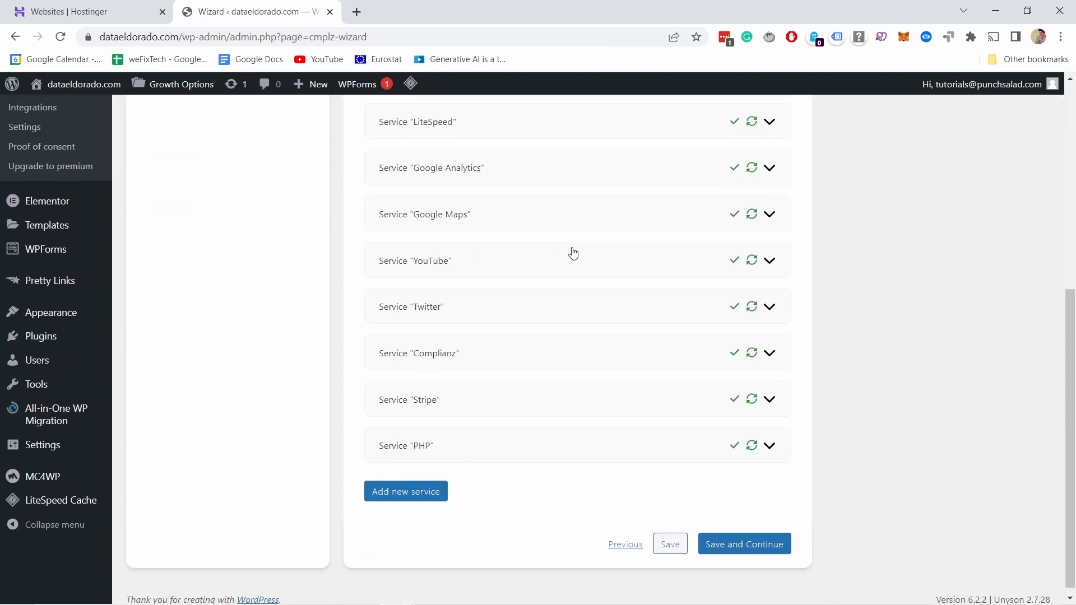
pyautogui.scroll(6, 532, 235)
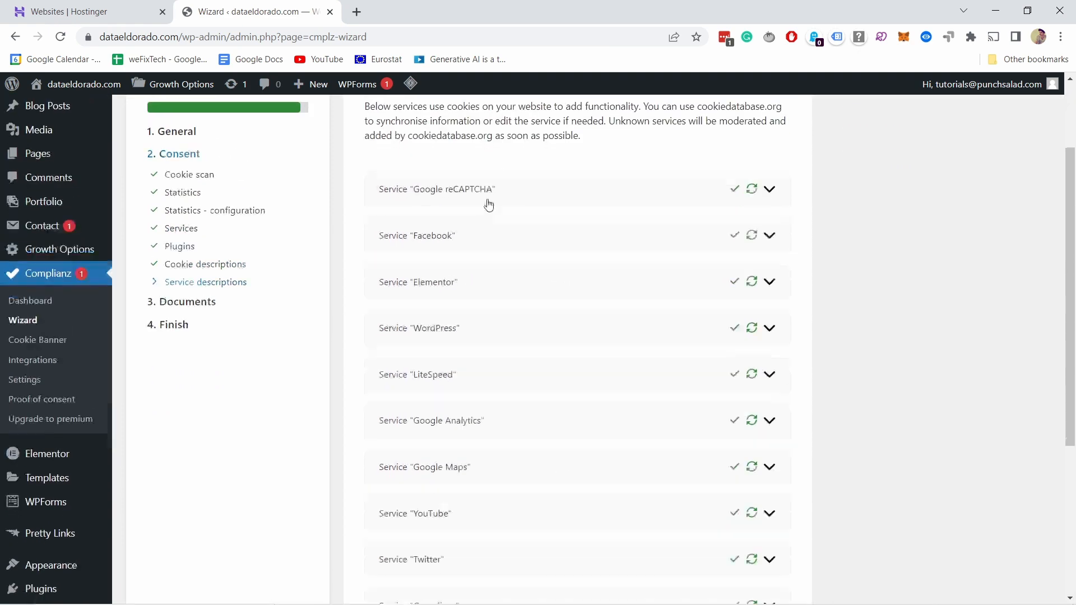
pyautogui.scroll(-6, 488, 204)
pyautogui.click(727, 539)
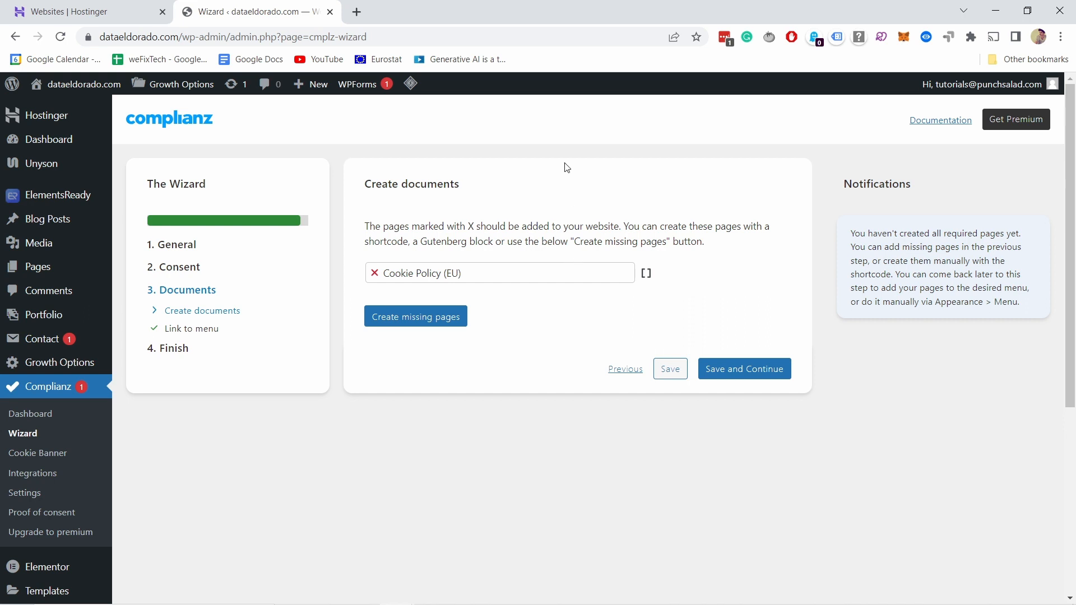
# Step: Create the missing Cookie Policy (EU) page, and save and continue from the Create documents page
pyautogui.click(464, 275)
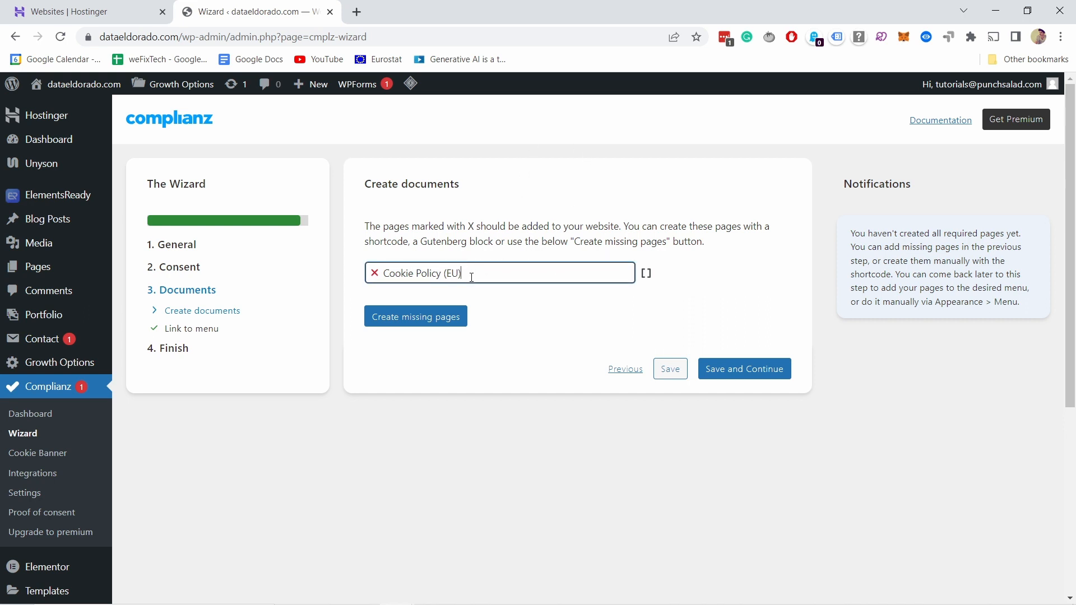
pyautogui.click(391, 318)
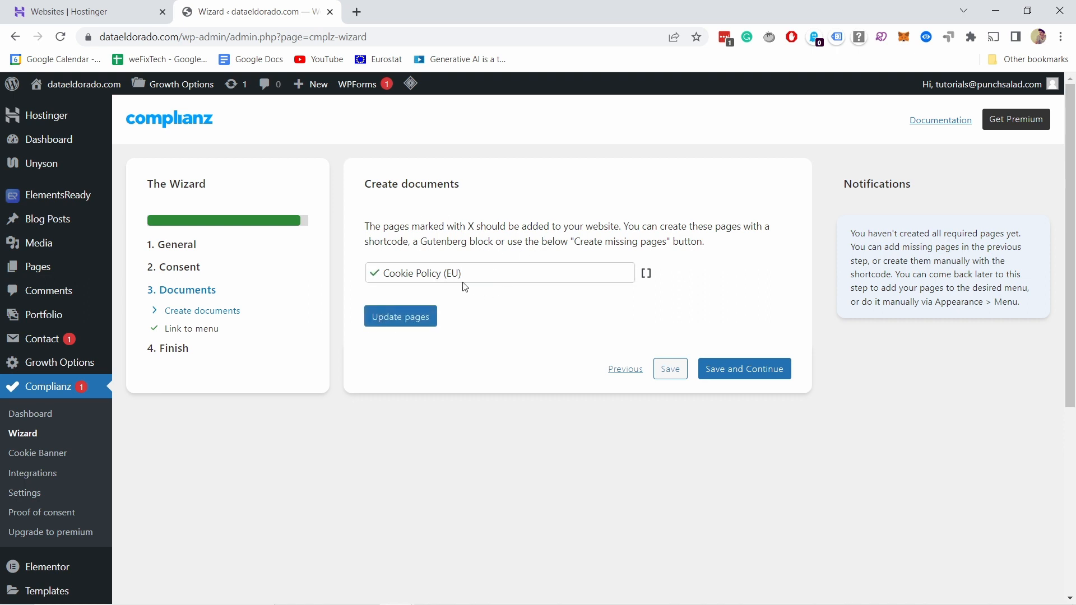
pyautogui.click(755, 368)
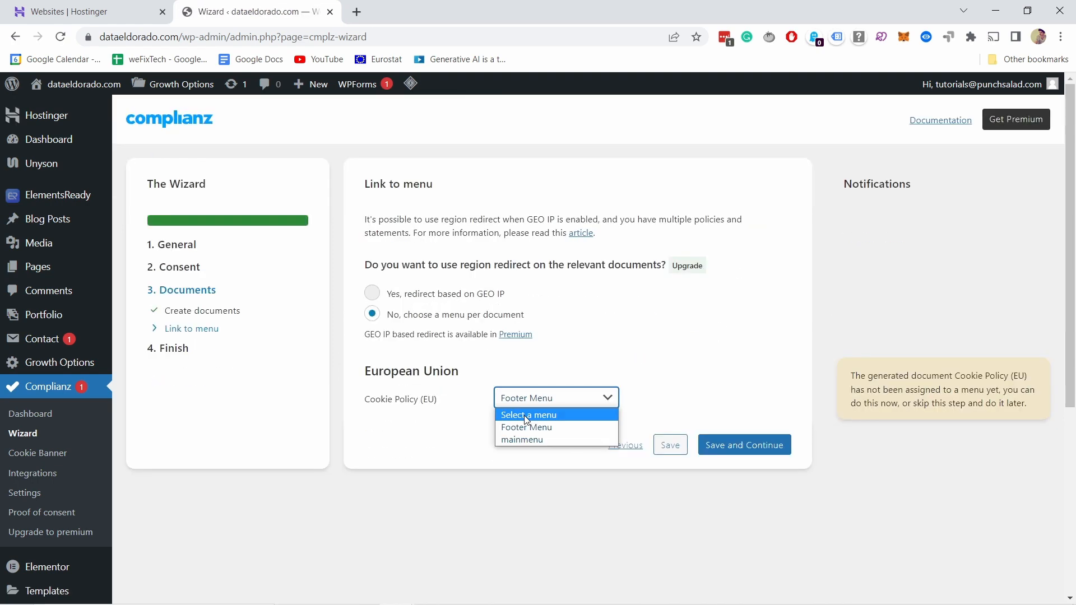
pyautogui.click(525, 417)
pyautogui.click(524, 370)
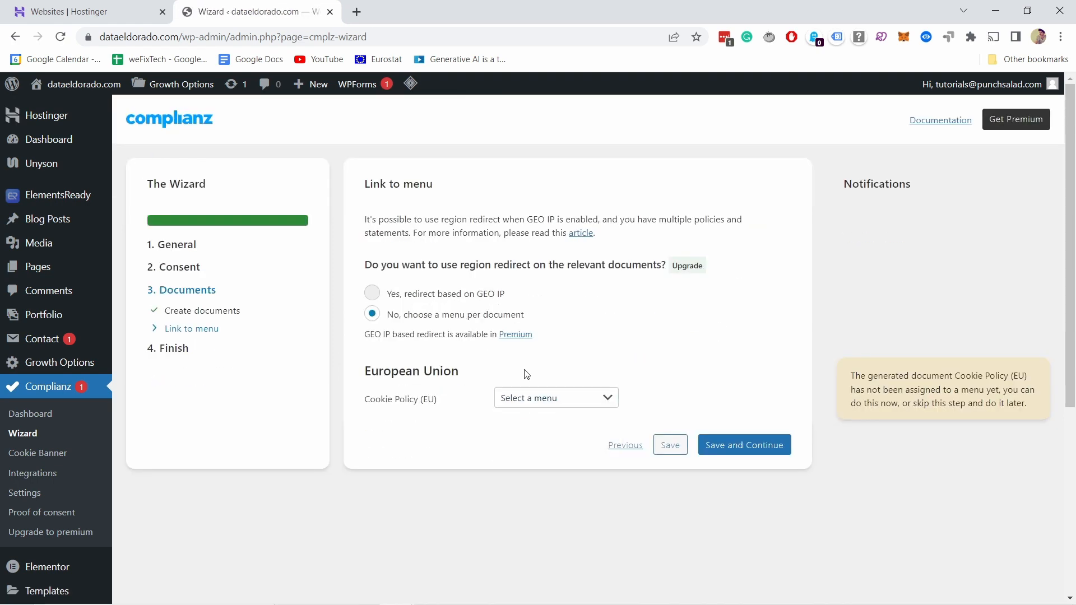
# Step: Assign the Cookie Policy (EU) to the Footer Menu, and finish the wizard with cookie banner and cookie blocker enabled, continuing to banner styling
pyautogui.scroll(-2, 485, 309)
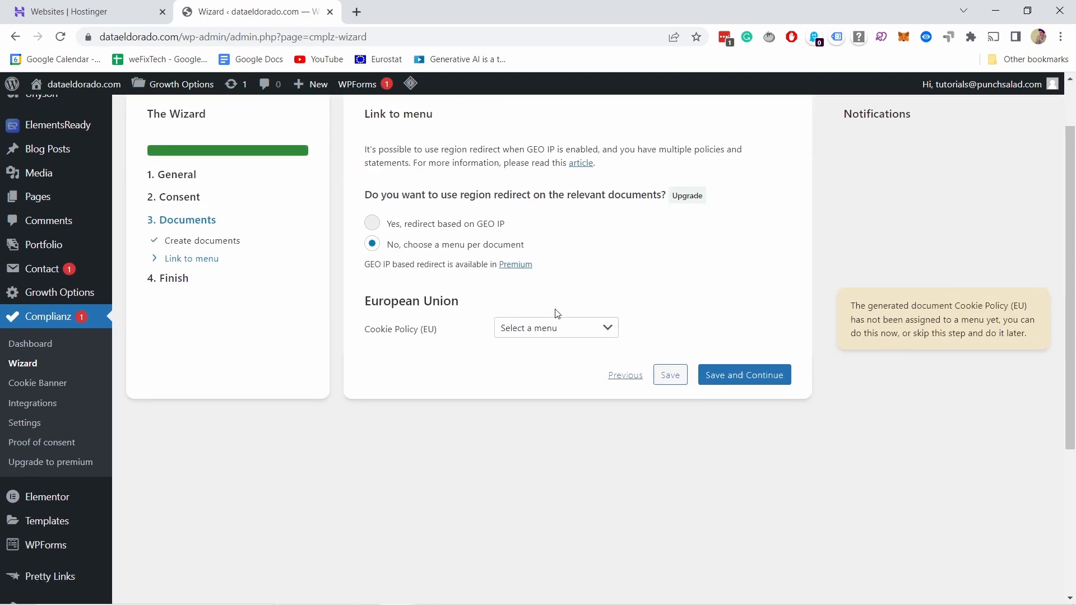
pyautogui.click(536, 330)
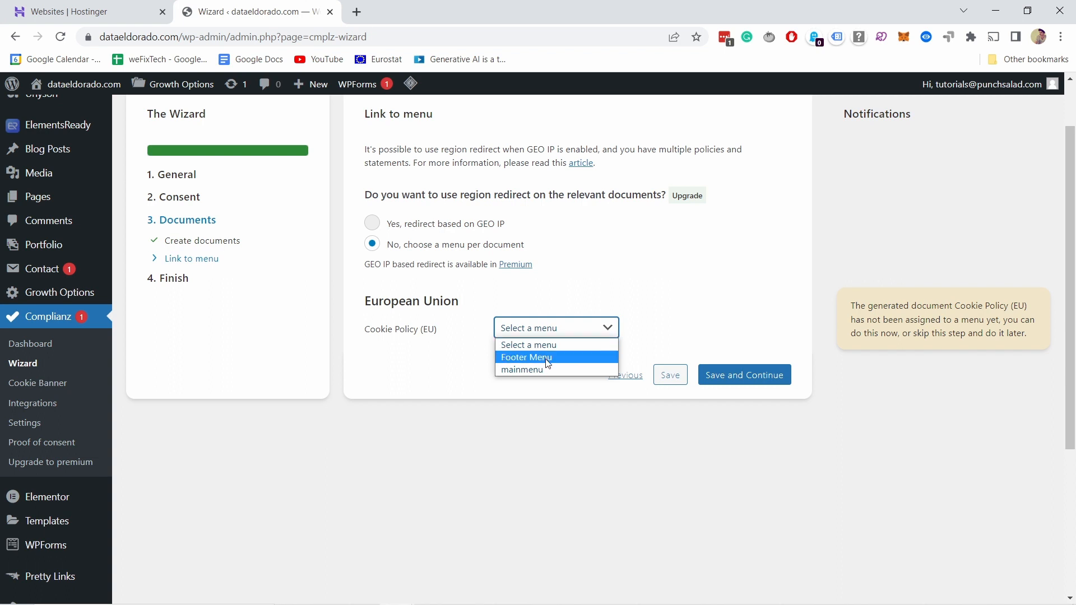
pyautogui.click(548, 358)
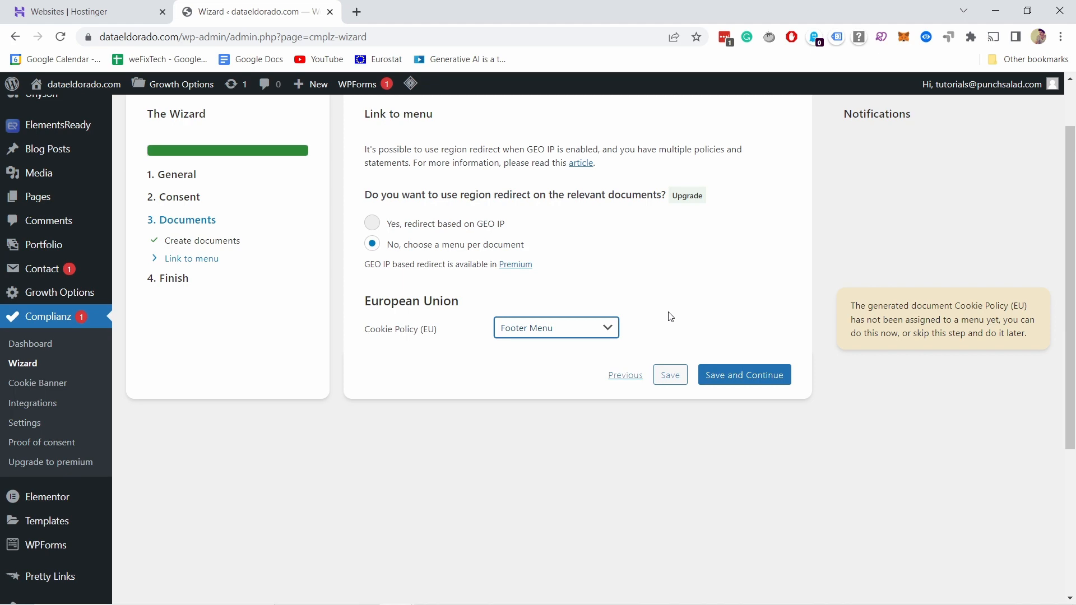
pyautogui.click(741, 378)
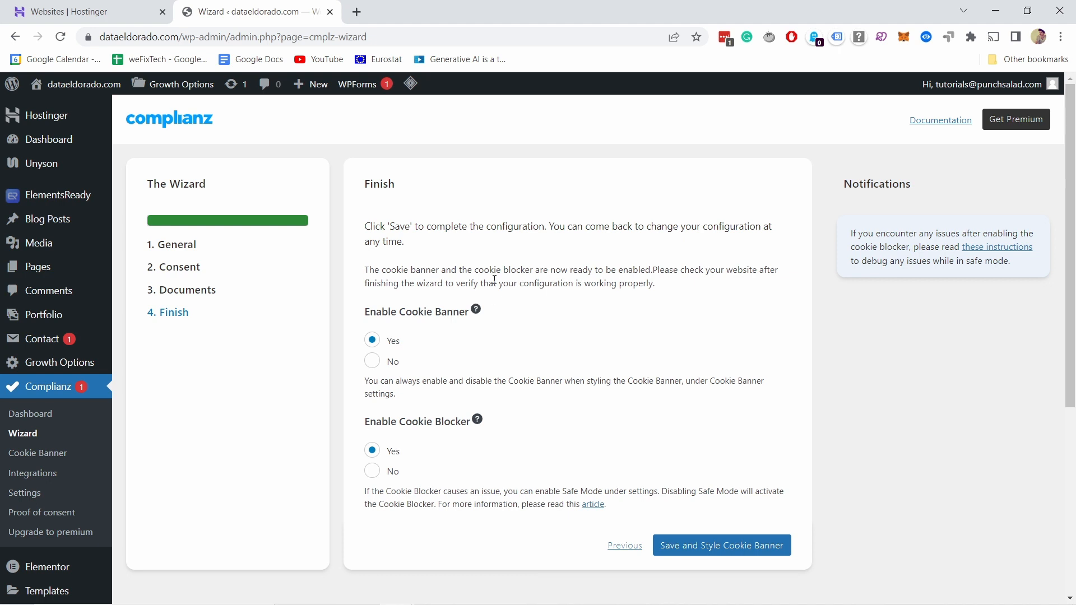
pyautogui.scroll(-3, 684, 355)
pyautogui.click(732, 409)
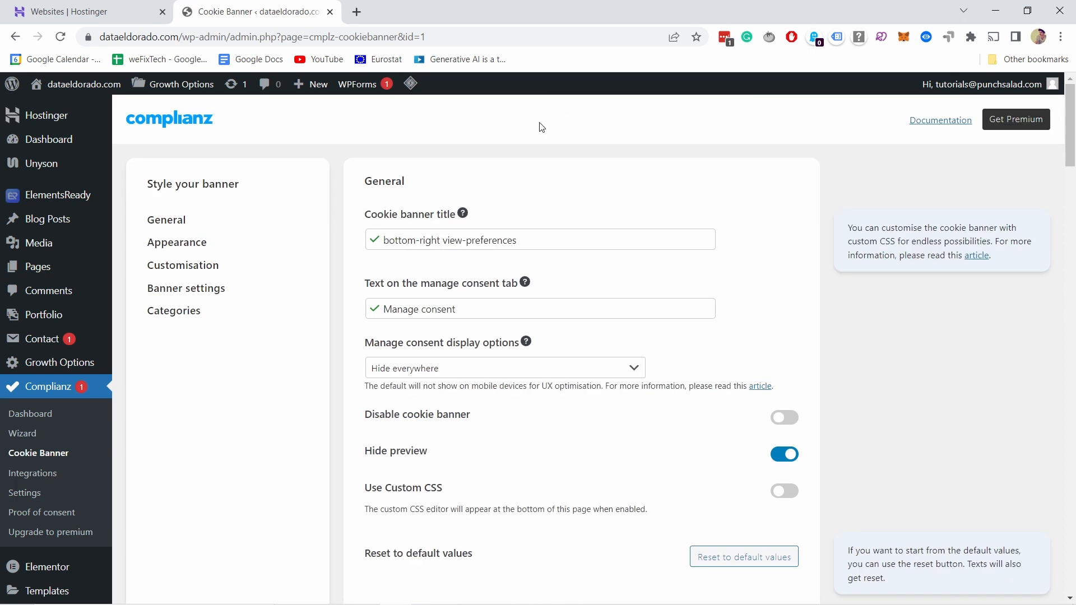
# Step: Set the cookie banner title to "Cookie notification" and turn off hiding of the banner preview
pyautogui.click(509, 241)
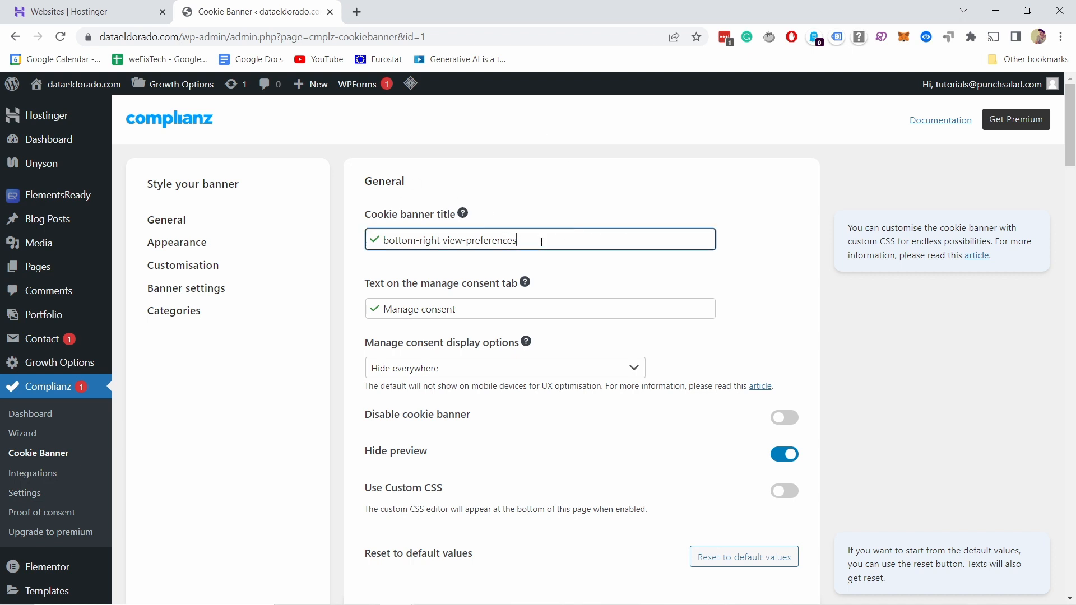
pyautogui.hotkey('ctrl', 'a')
pyautogui.write('Cookk')
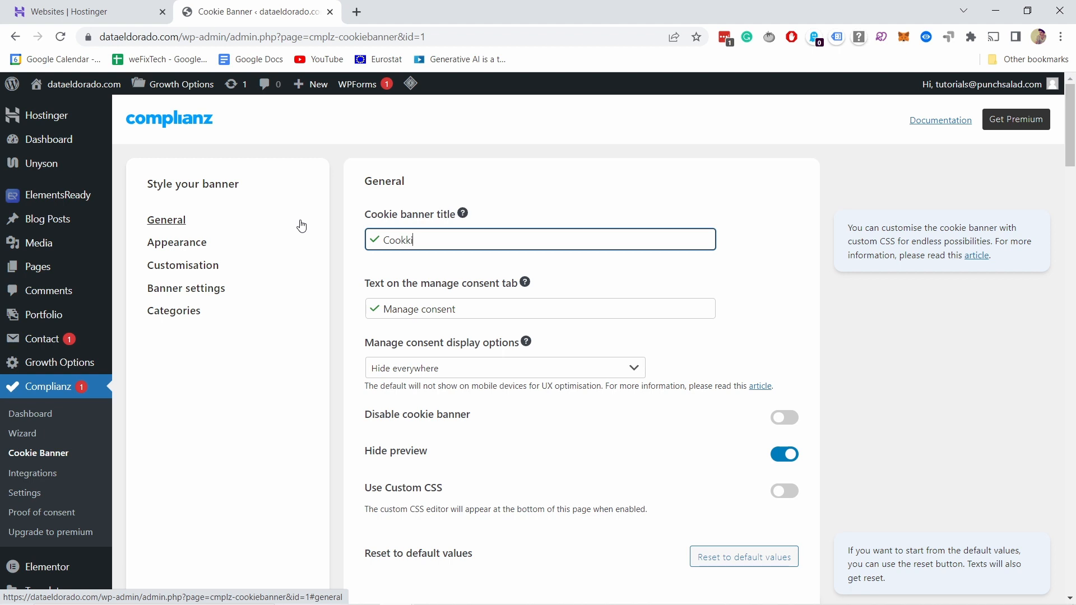
pyautogui.write('ie notification')
pyautogui.scroll(-1, 439, 227)
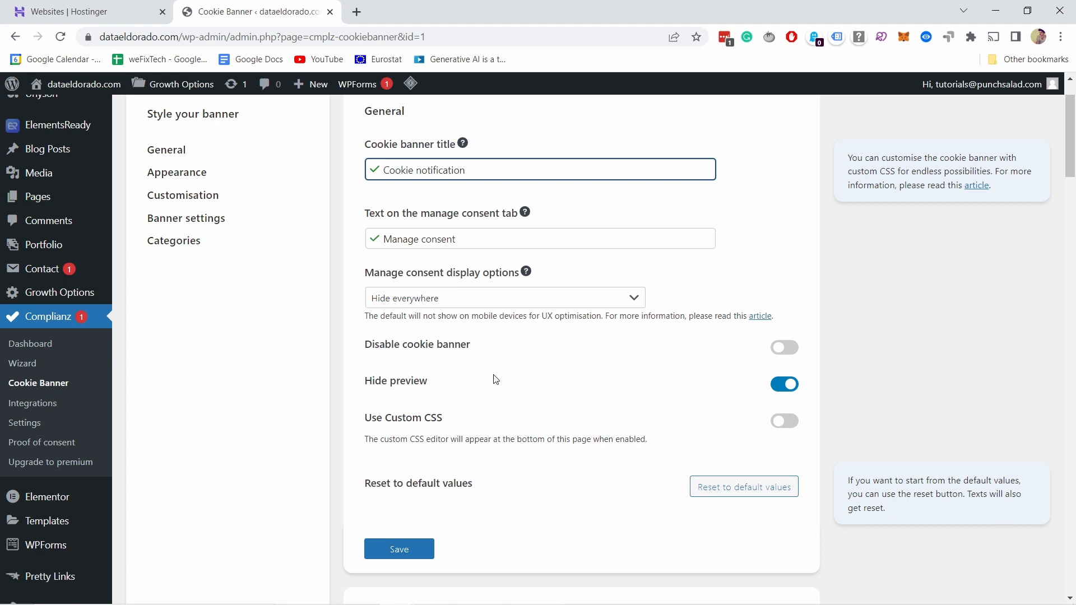
pyautogui.click(786, 386)
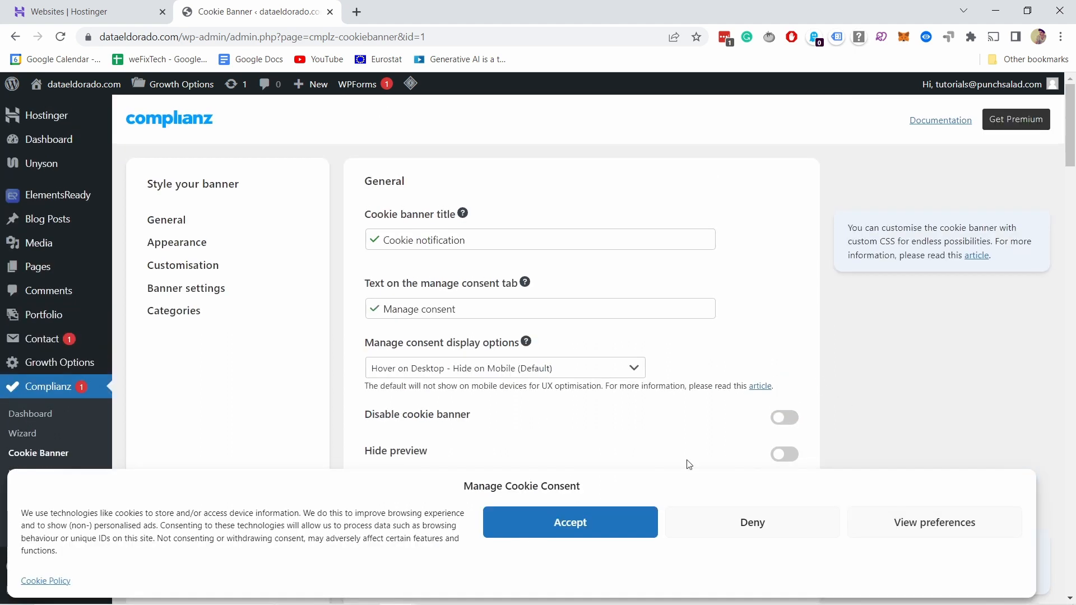
# Step: Try the manage consent display options Hide everywhere and Hover on Desktop - Hide on Mobile (Default), and accept cookies in the banner preview
pyautogui.scroll(-2, 757, 403)
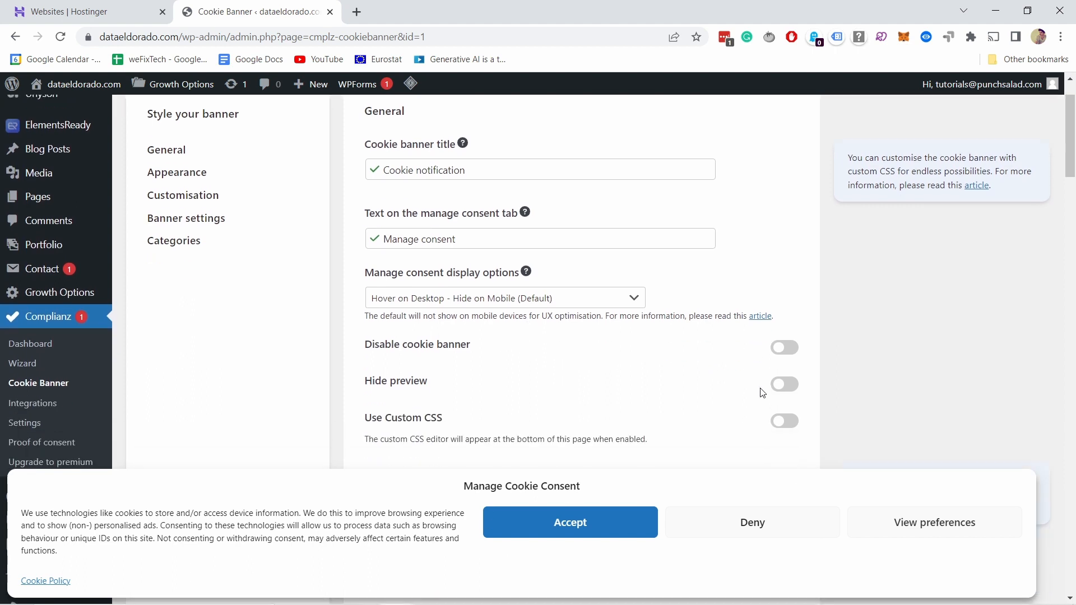
pyautogui.scroll(-1, 617, 314)
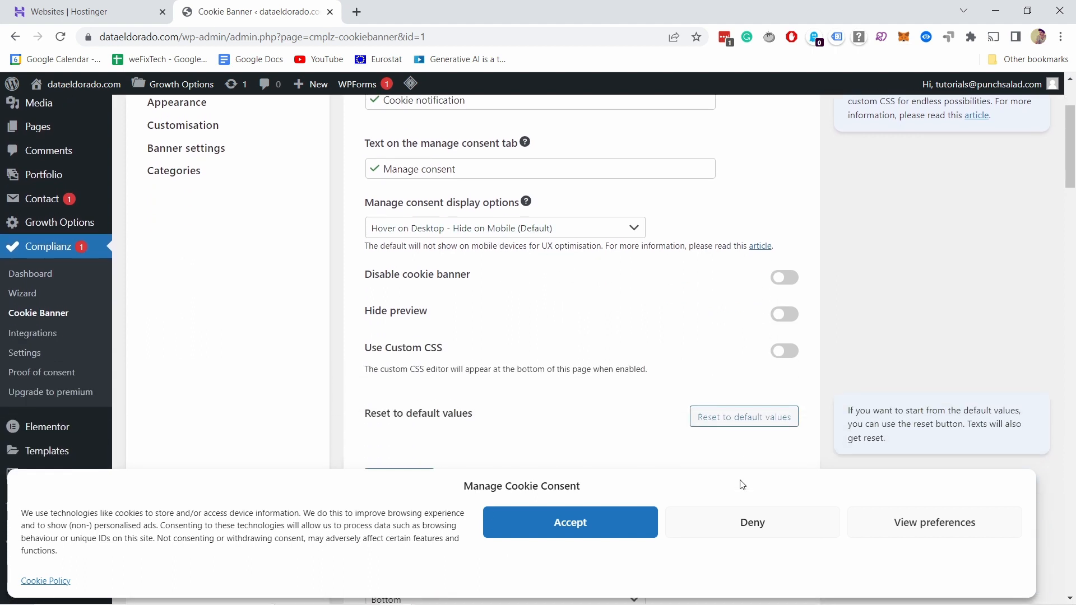
pyautogui.click(459, 233)
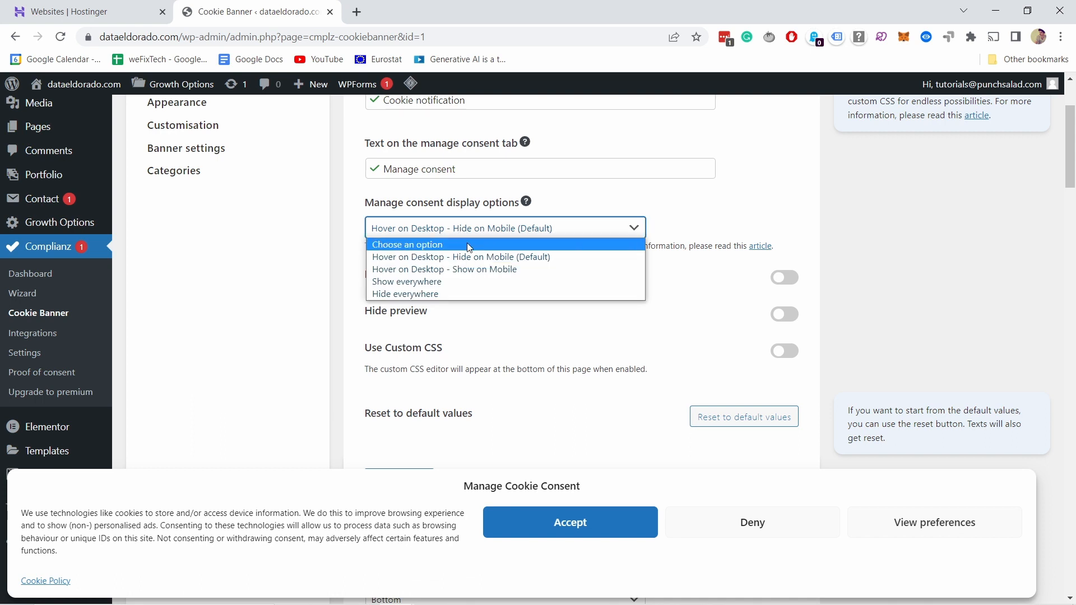
pyautogui.click(429, 295)
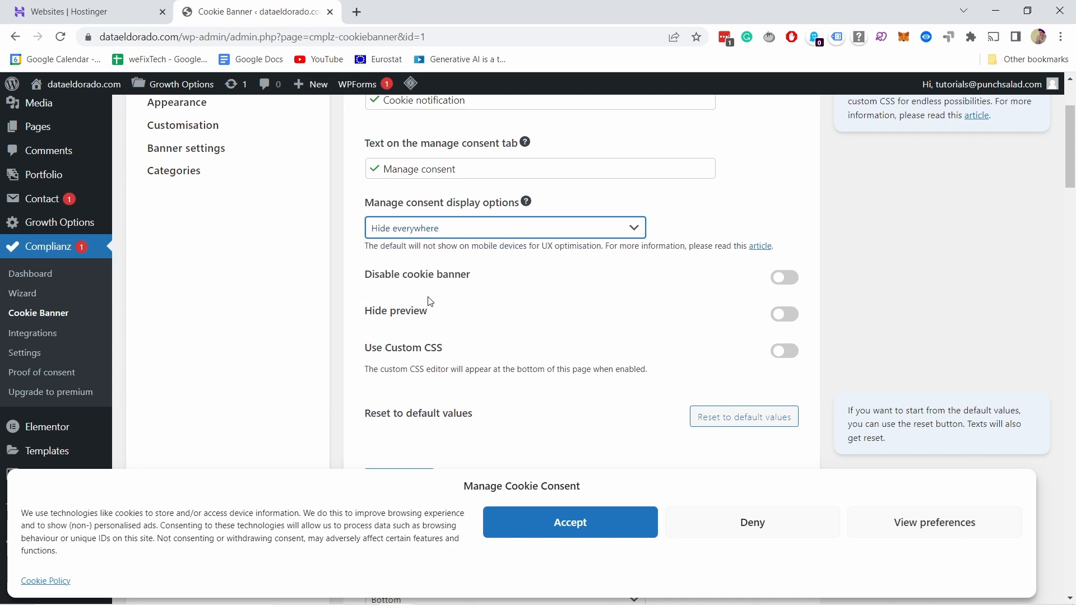
pyautogui.click(431, 228)
pyautogui.click(432, 258)
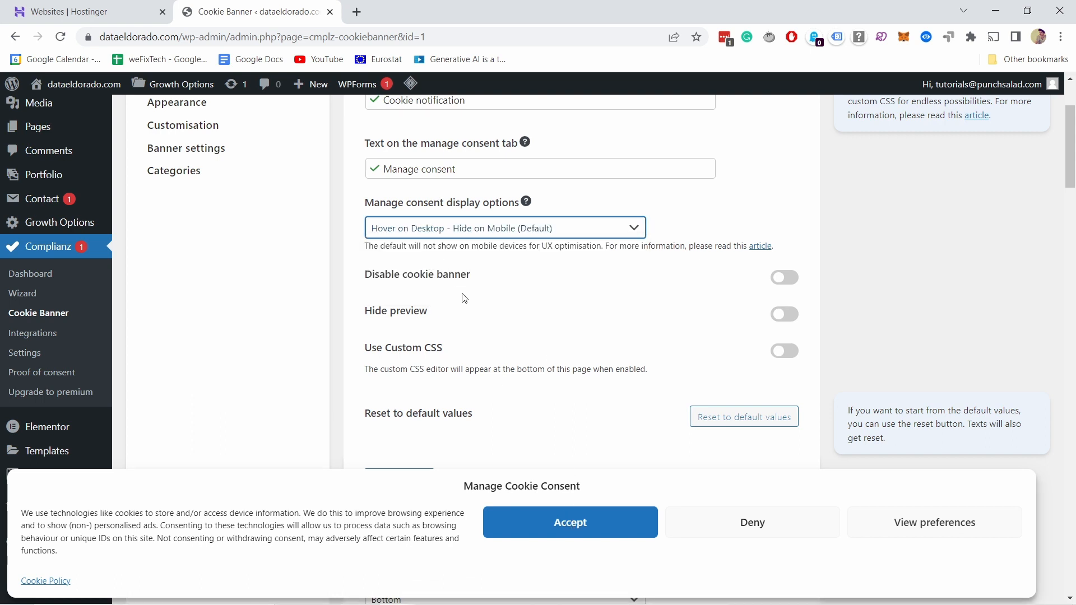
pyautogui.click(570, 524)
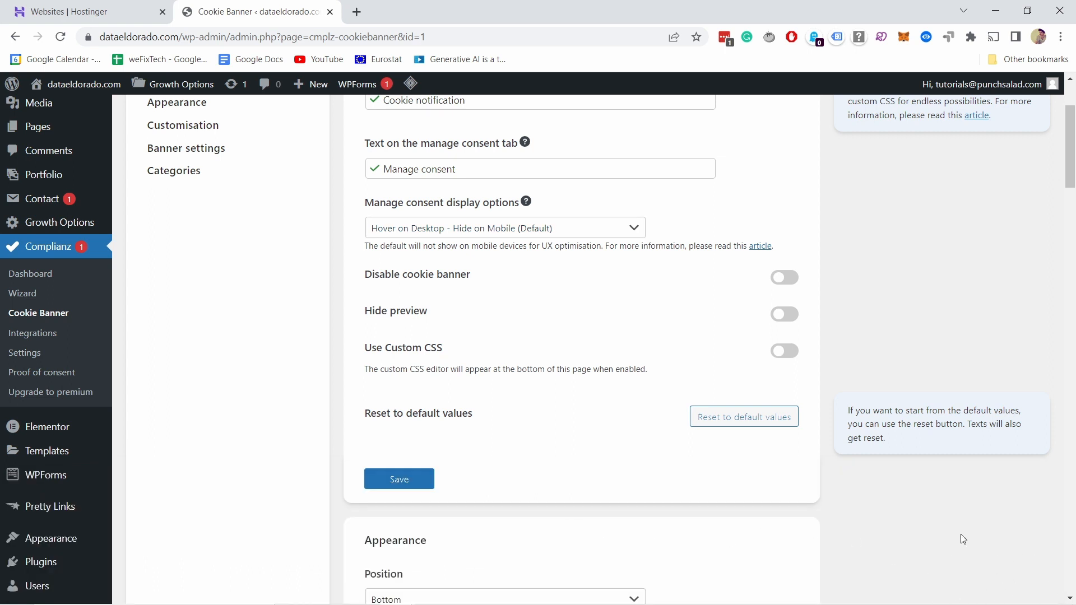
# Step: Set the manage consent display option to Hide everywhere and save the general banner settings
pyautogui.click(487, 229)
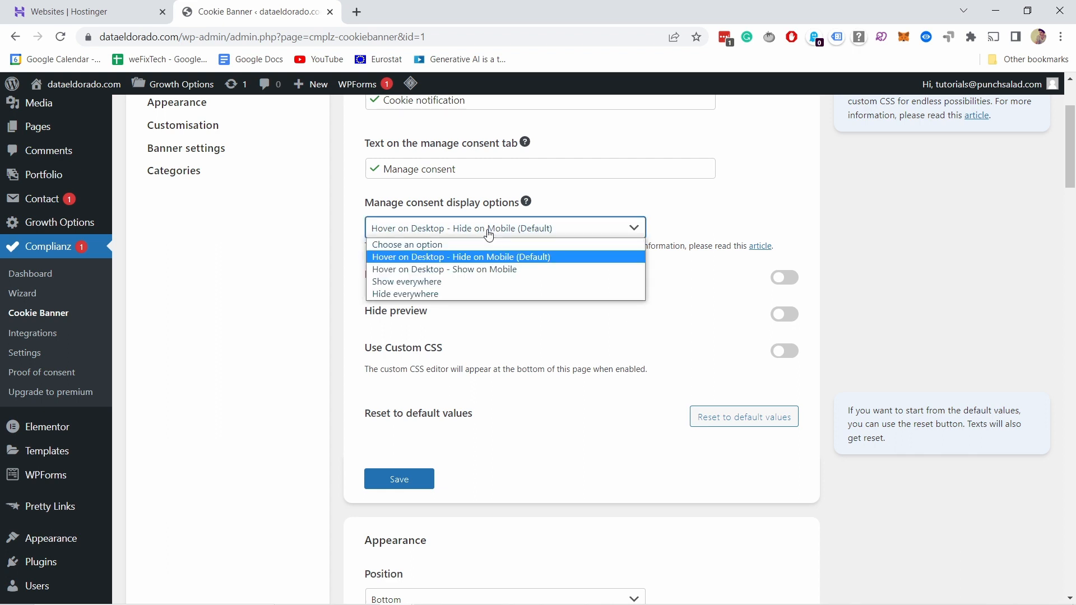
pyautogui.click(411, 291)
pyautogui.scroll(-3, 570, 303)
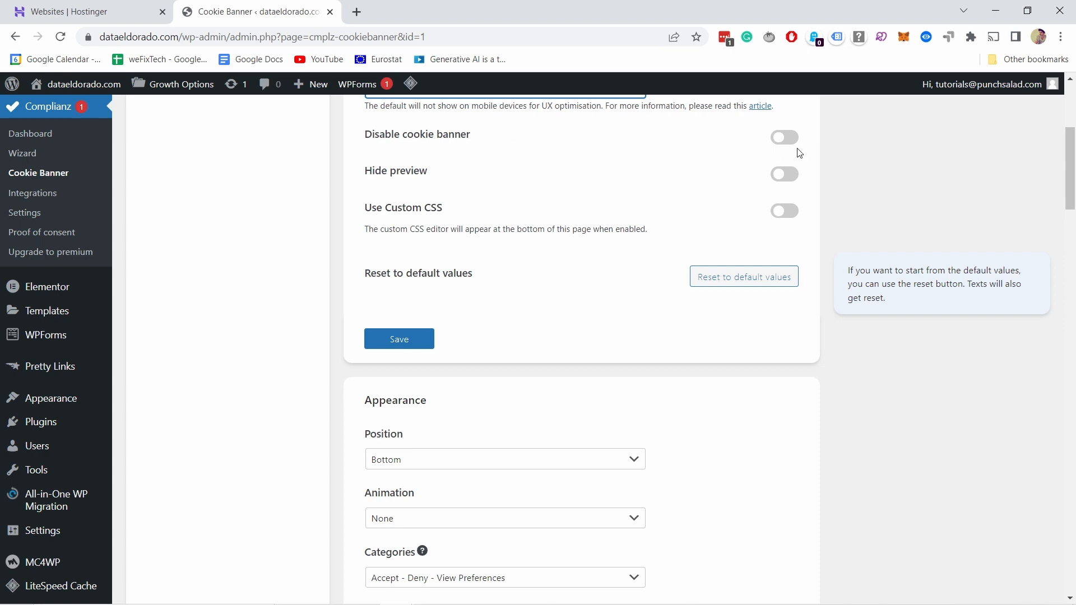
pyautogui.click(397, 344)
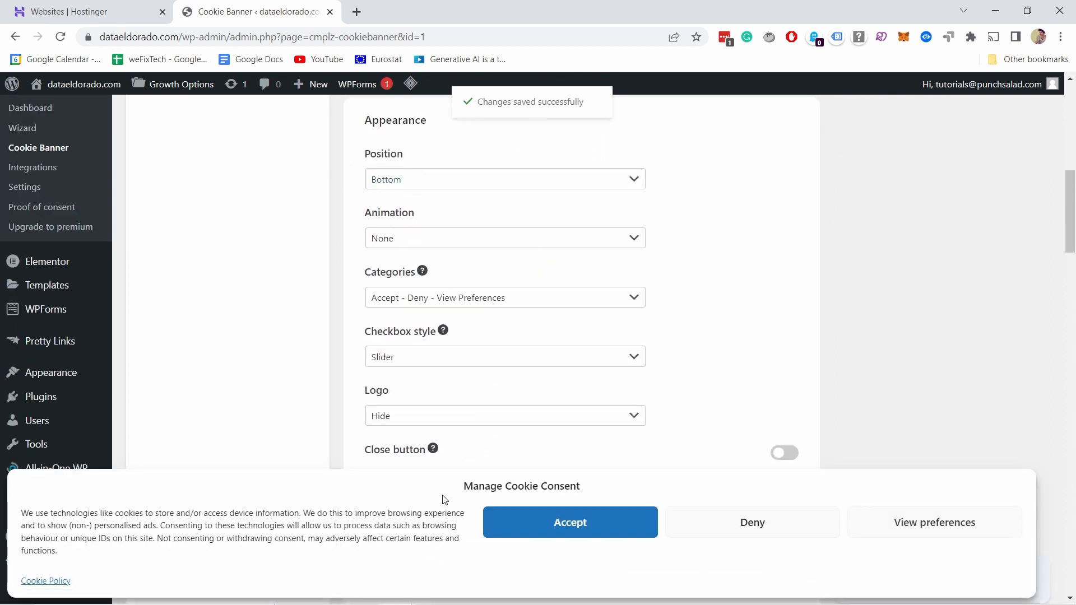
# Step: Try the Bottom right and Center positions for the cookie banner in the Appearance settings
pyautogui.click(413, 184)
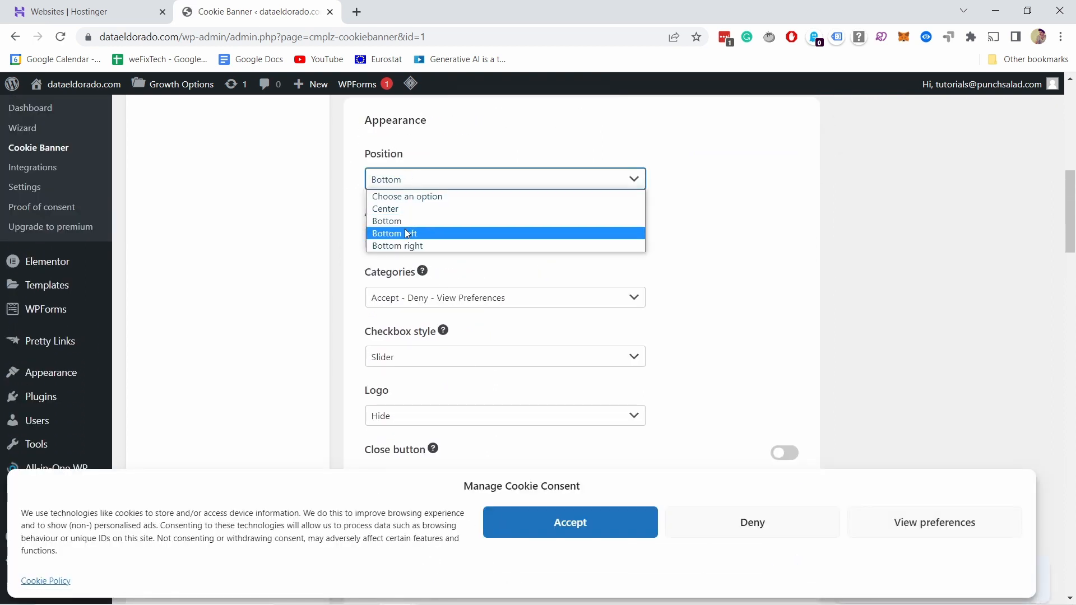
pyautogui.click(399, 244)
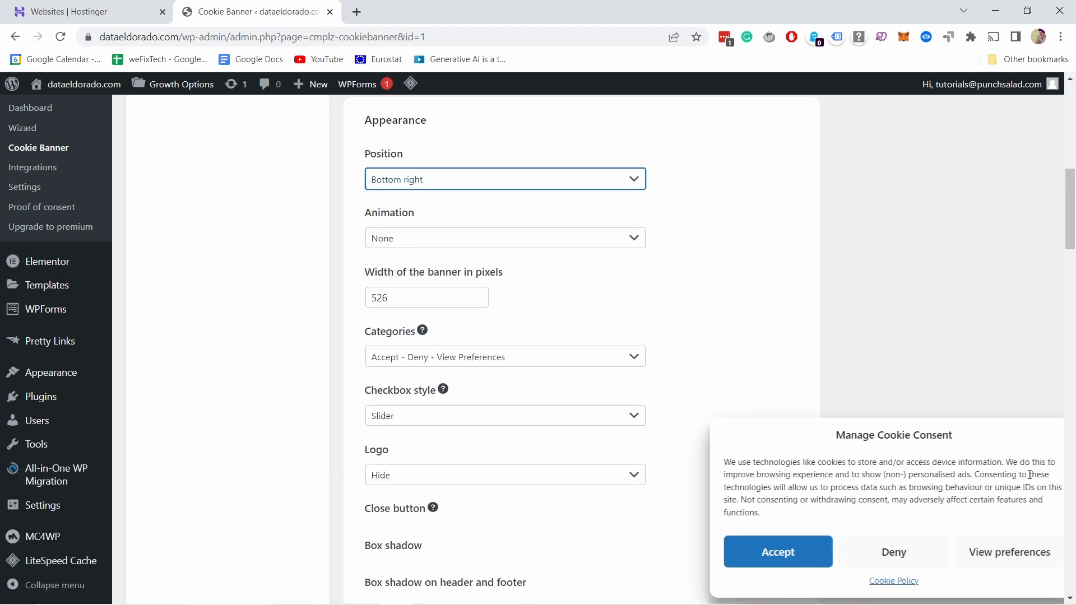
pyautogui.click(435, 185)
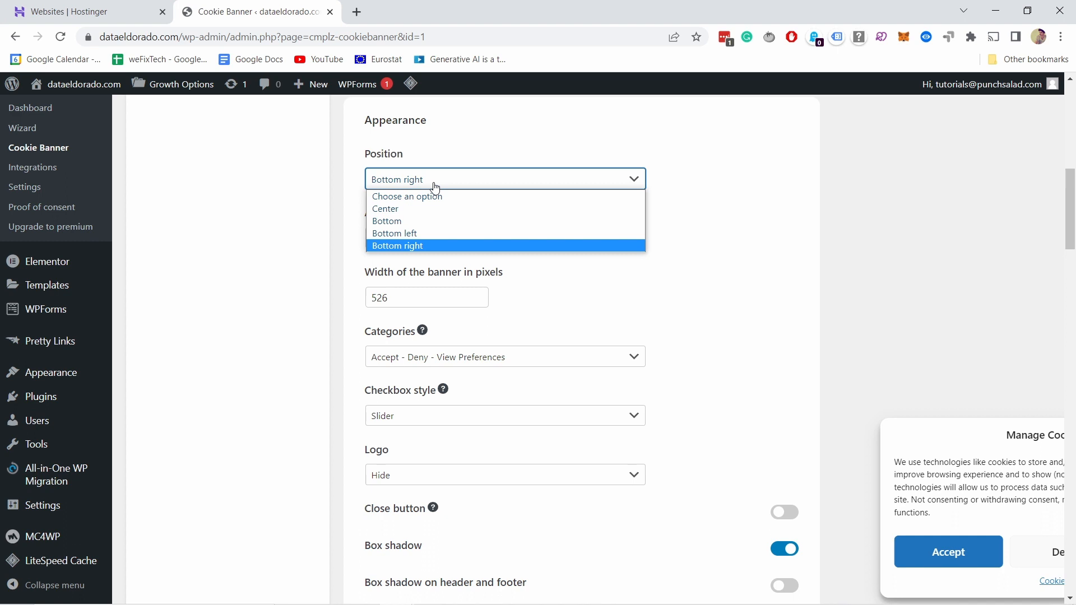
pyautogui.click(408, 213)
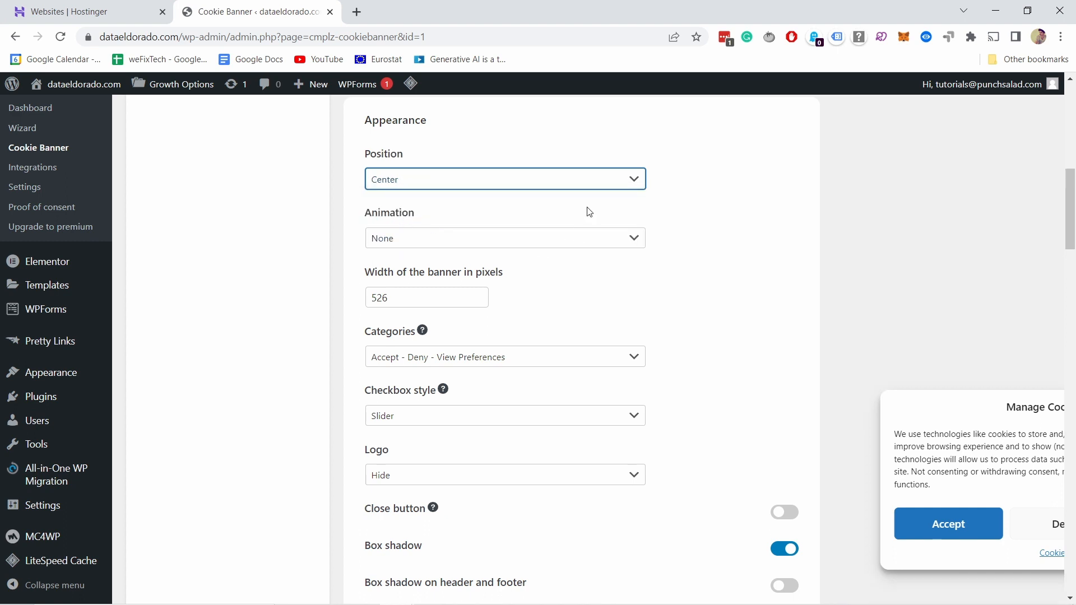
pyautogui.scroll(-3, 586, 210)
pyautogui.scroll(3, 576, 203)
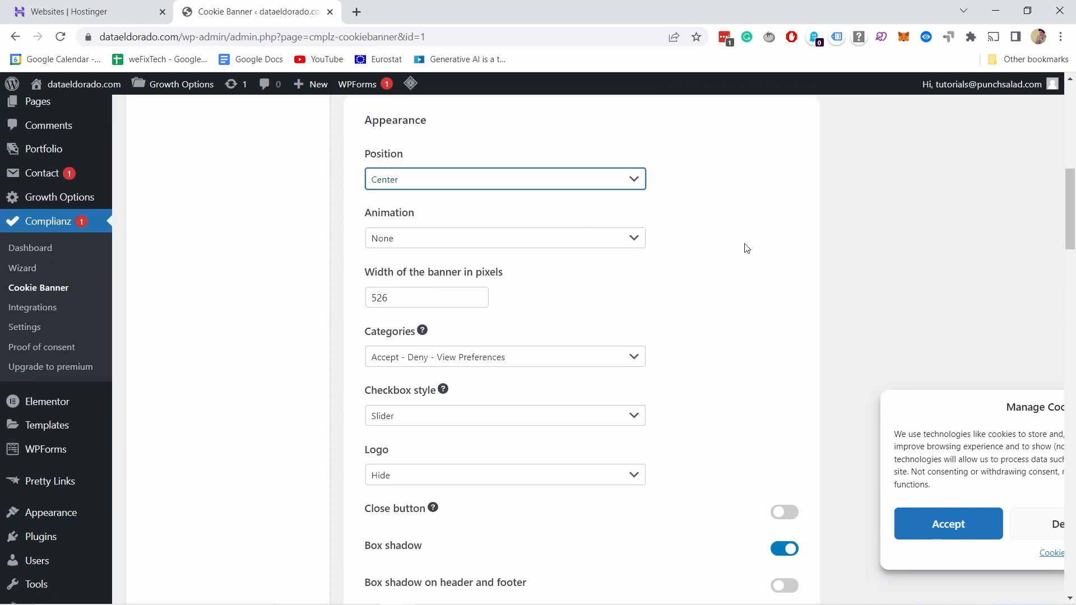
pyautogui.click(476, 190)
pyautogui.click(665, 184)
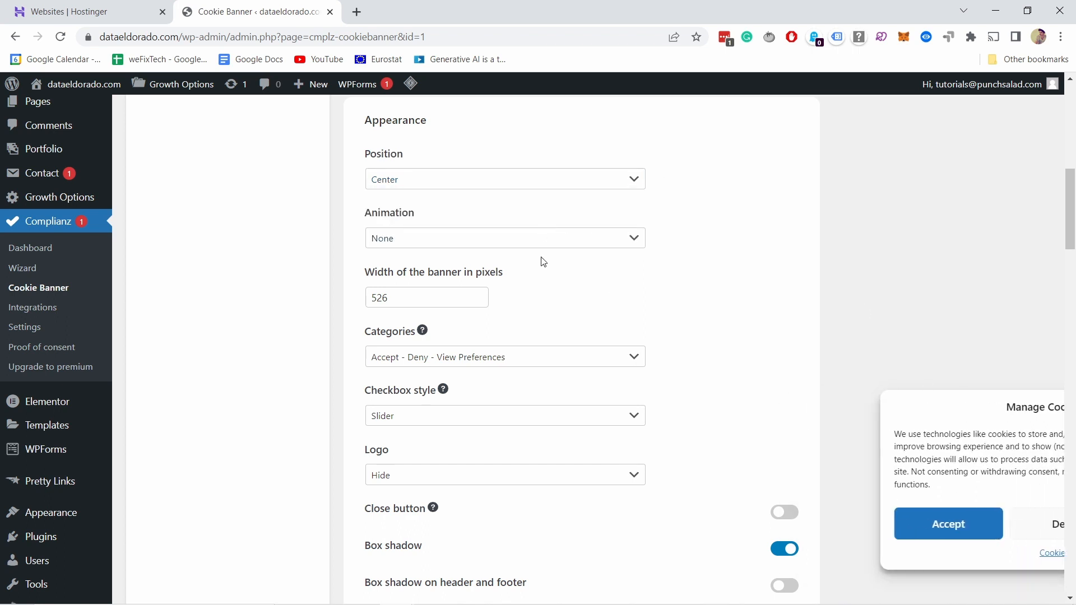
# Step: Keep the categories at Accept - Deny - View Preferences and the checkbox style at Slider, and try the close button option on and off
pyautogui.scroll(-3, 522, 269)
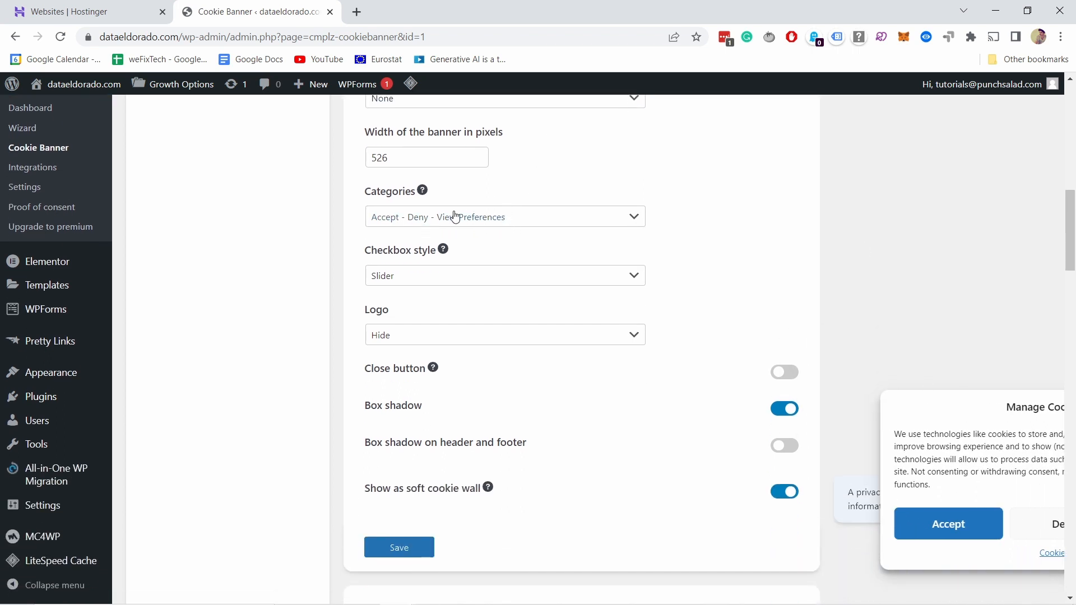
pyautogui.click(456, 219)
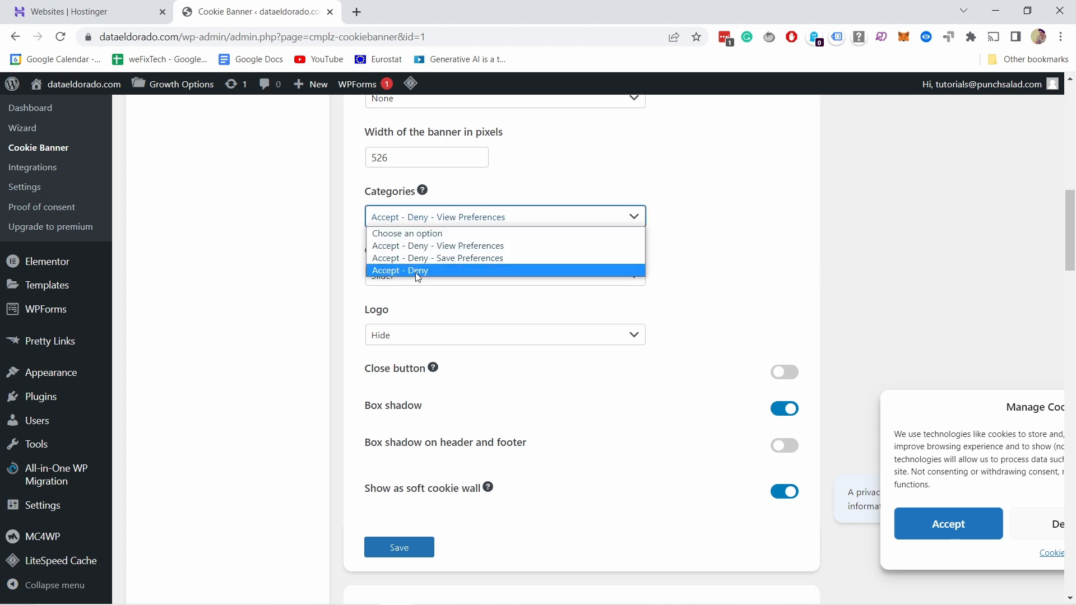
pyautogui.click(444, 247)
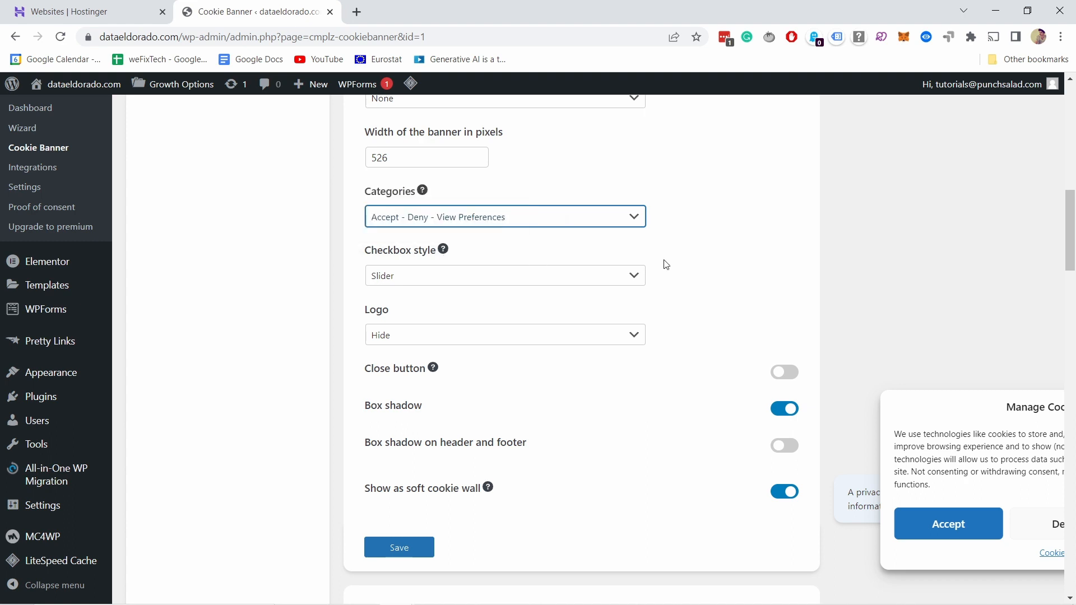
pyautogui.scroll(-1, 454, 279)
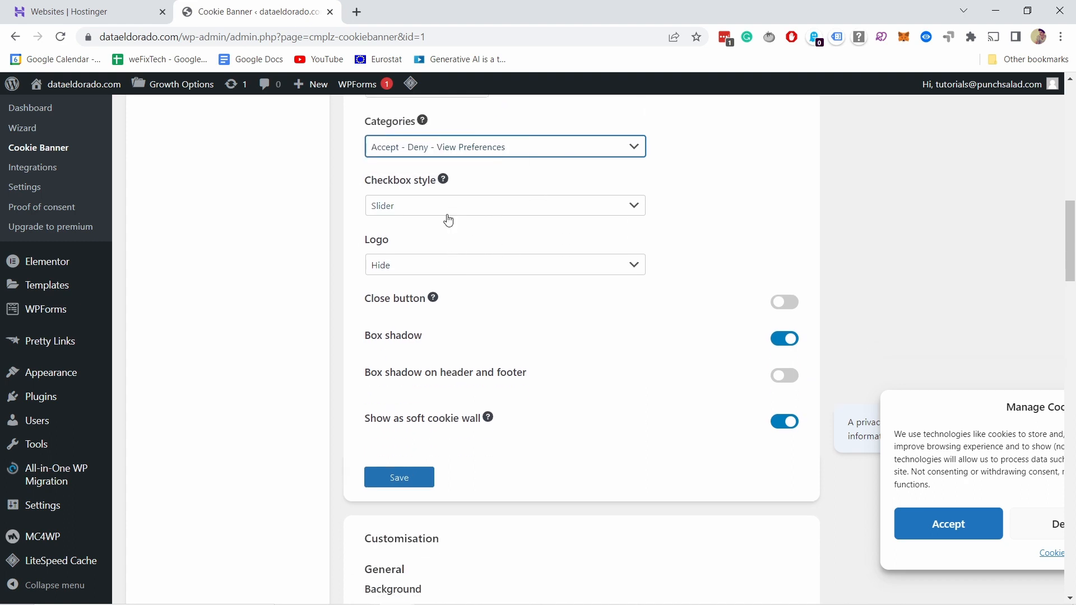
pyautogui.click(445, 209)
pyautogui.click(403, 203)
pyautogui.scroll(-1, 390, 266)
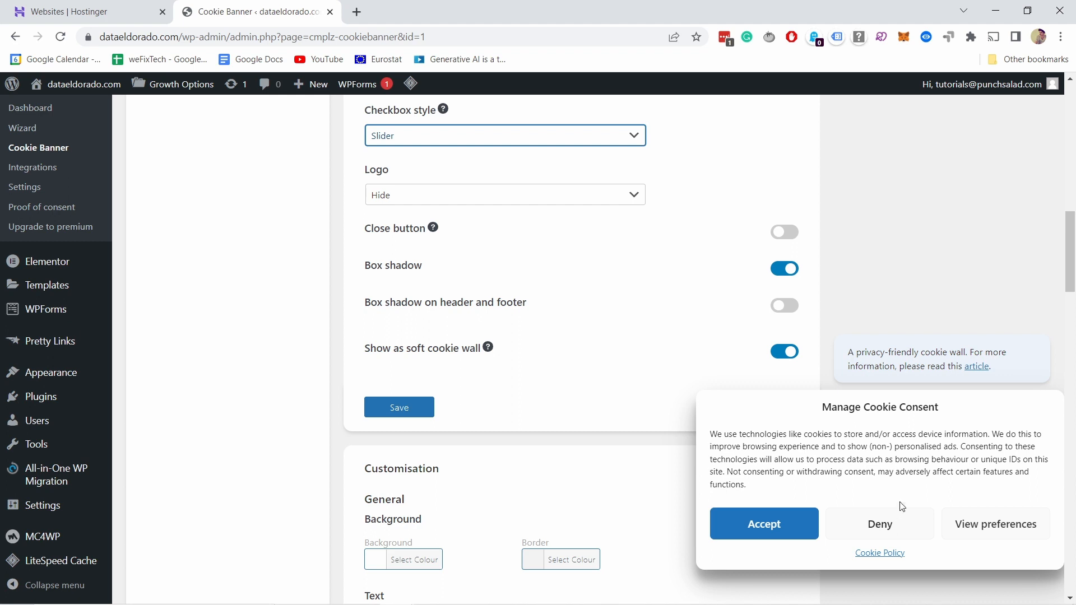
pyautogui.click(782, 233)
pyautogui.click(783, 236)
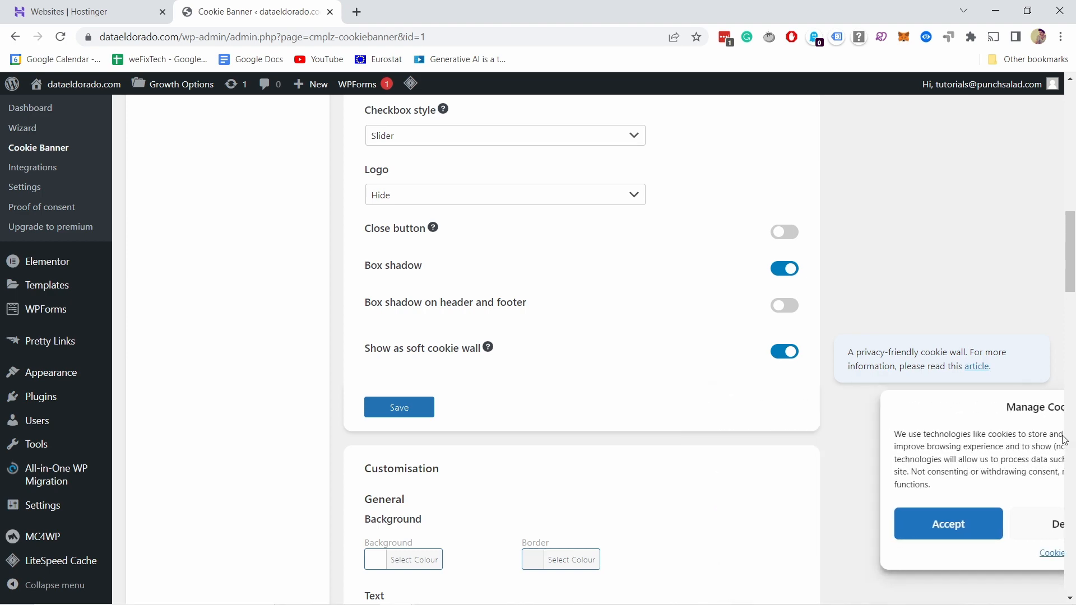
# Step: Try the Bottom right position for the banner again, and set the position to Bottom
pyautogui.scroll(8, 700, 243)
pyautogui.click(402, 324)
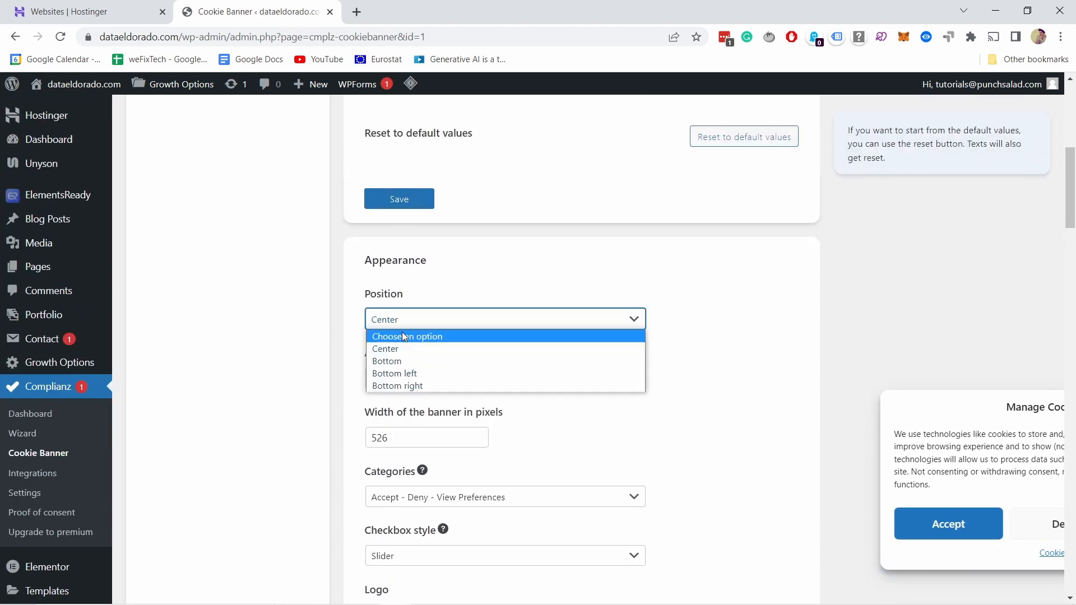
pyautogui.click(396, 386)
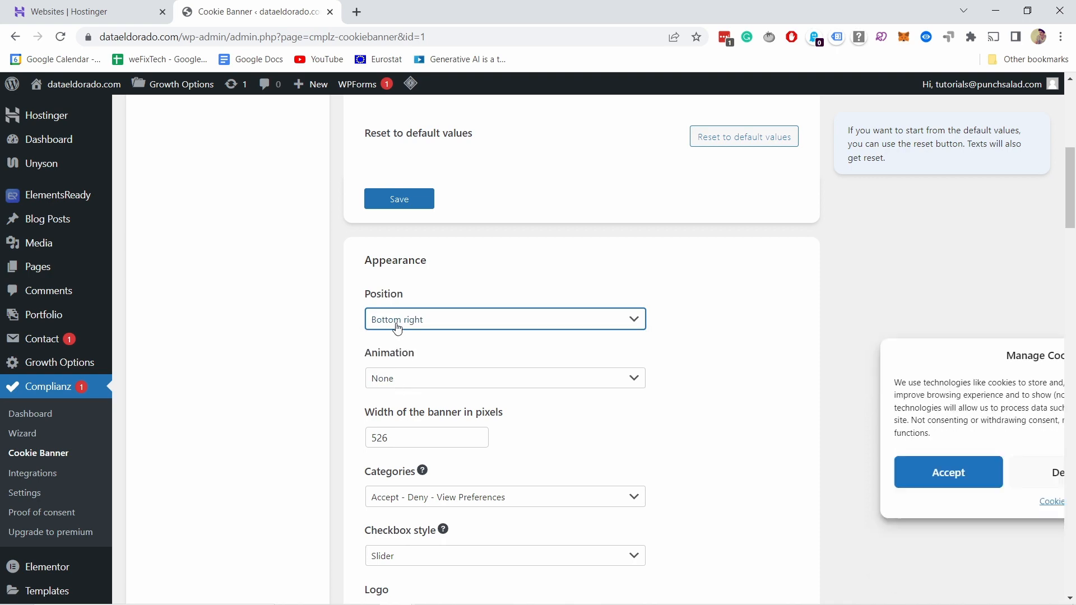
pyautogui.click(402, 320)
pyautogui.click(405, 373)
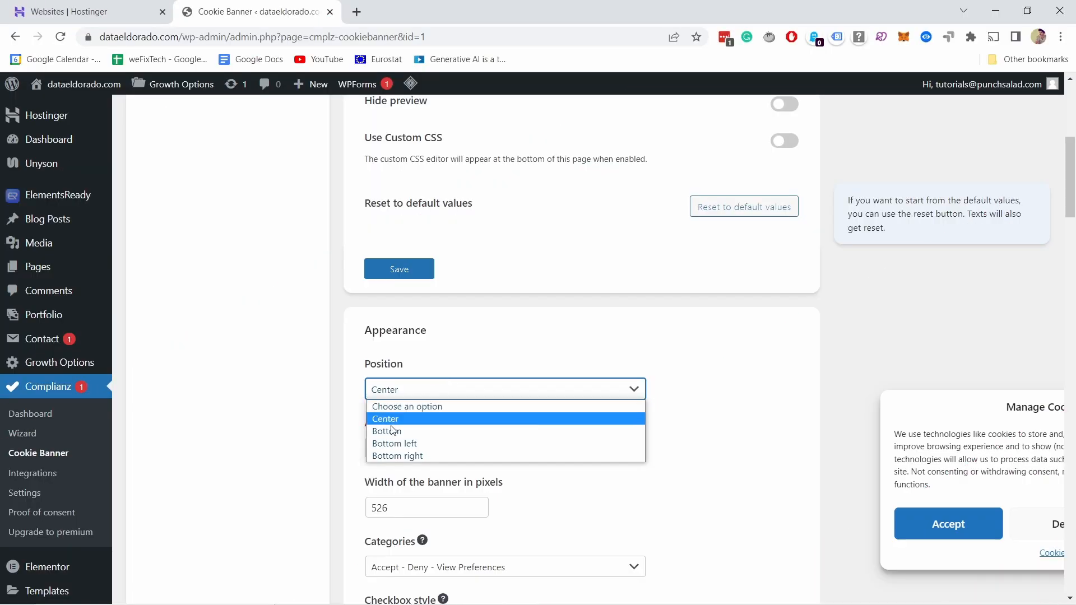
pyautogui.click(597, 431)
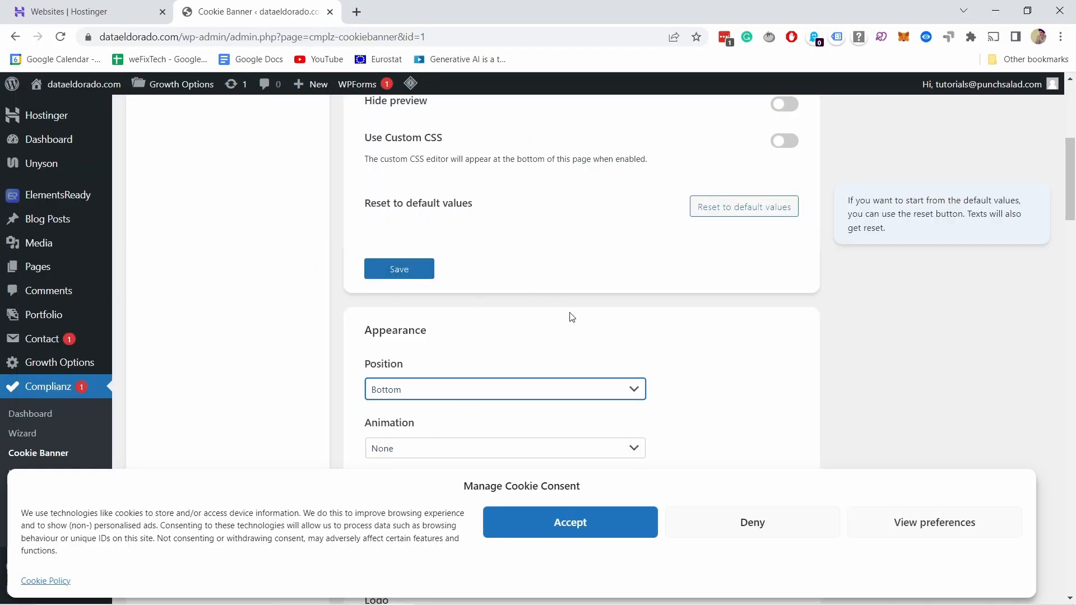
# Step: Toggle the soft cookie wall option off and back on, and save the Appearance settings
pyautogui.scroll(-7, 676, 232)
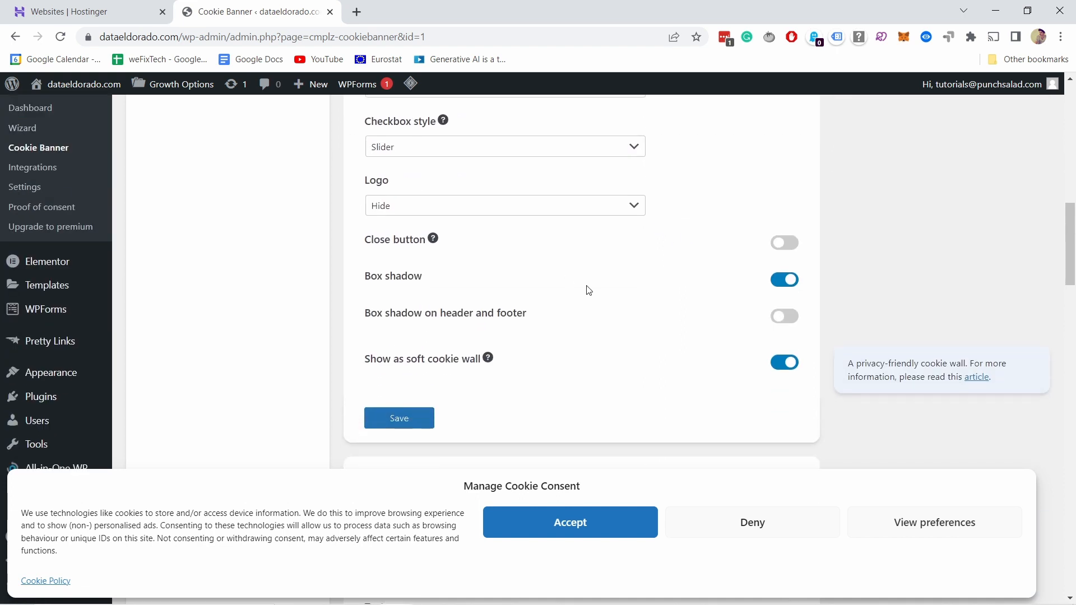
pyautogui.click(785, 363)
pyautogui.click(785, 364)
pyautogui.scroll(-1, 521, 300)
pyautogui.click(398, 350)
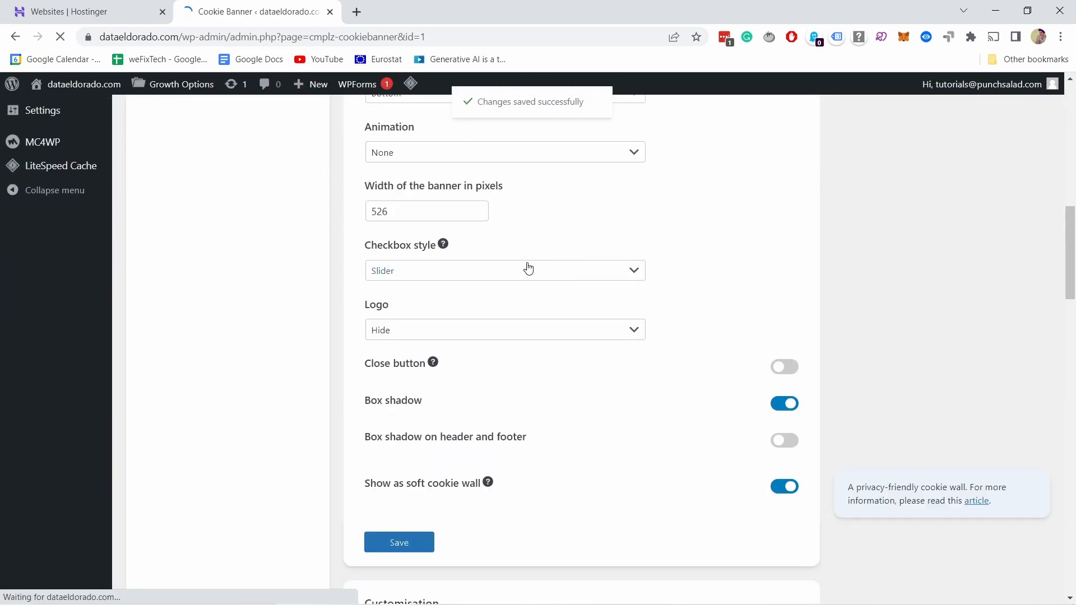
# Step: Examine the banner's customisation colours and borders, and the title, button labels and cookie message in the banner settings
pyautogui.scroll(-7, 528, 268)
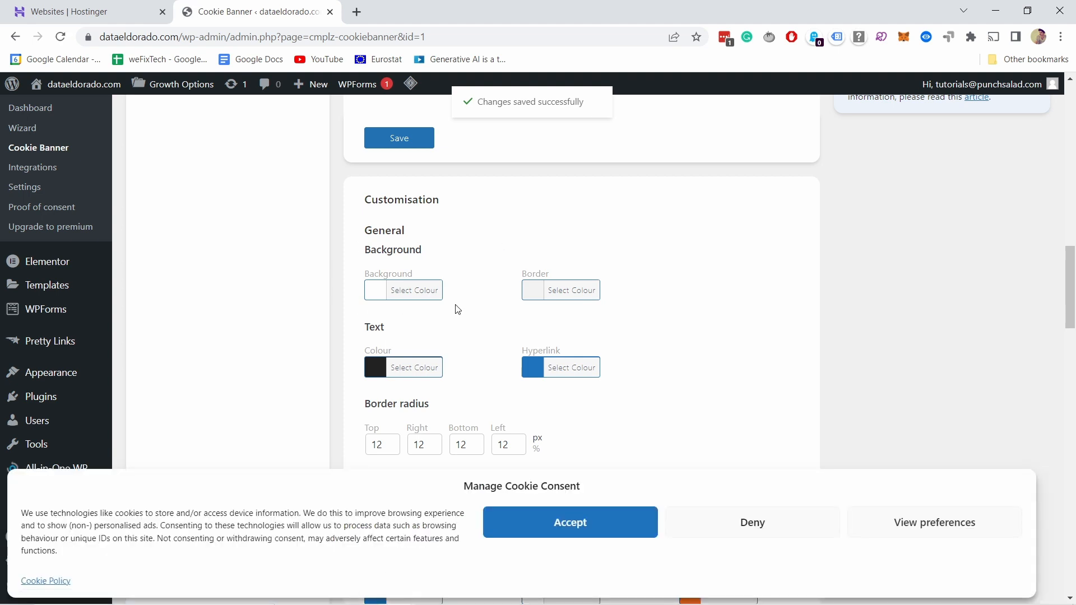
pyautogui.scroll(-1, 458, 309)
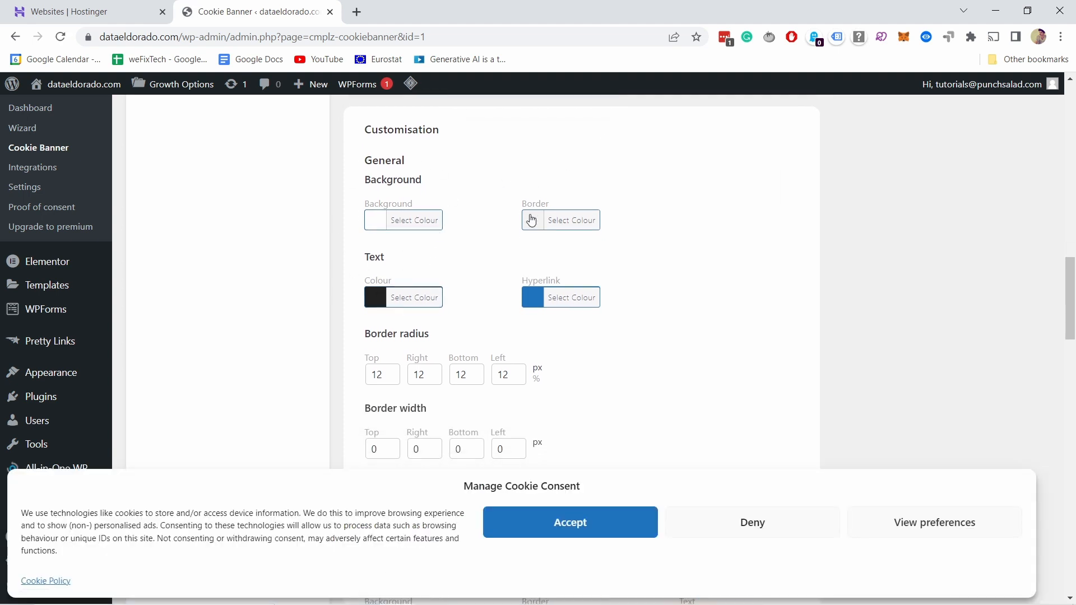
pyautogui.scroll(-1, 490, 328)
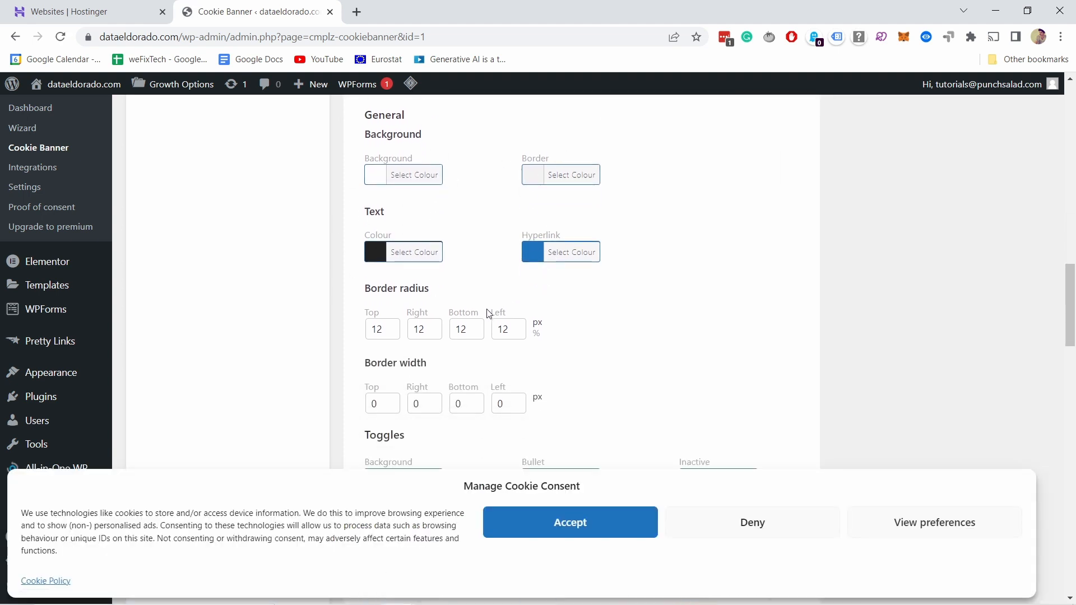
pyautogui.scroll(-1, 488, 313)
pyautogui.scroll(-2, 493, 420)
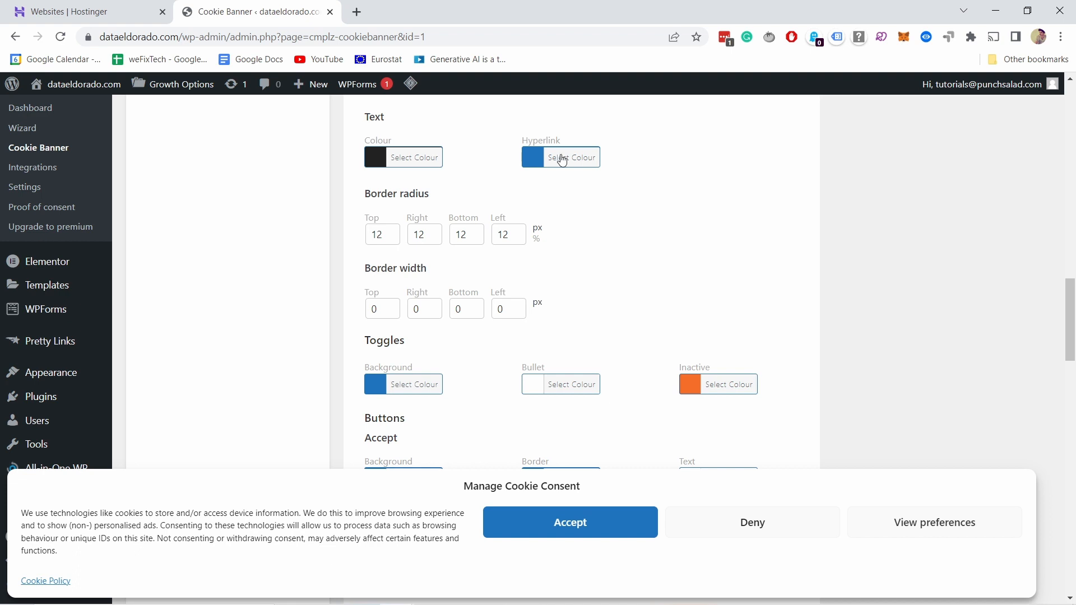
pyautogui.scroll(-8, 550, 170)
pyautogui.scroll(-5, 529, 185)
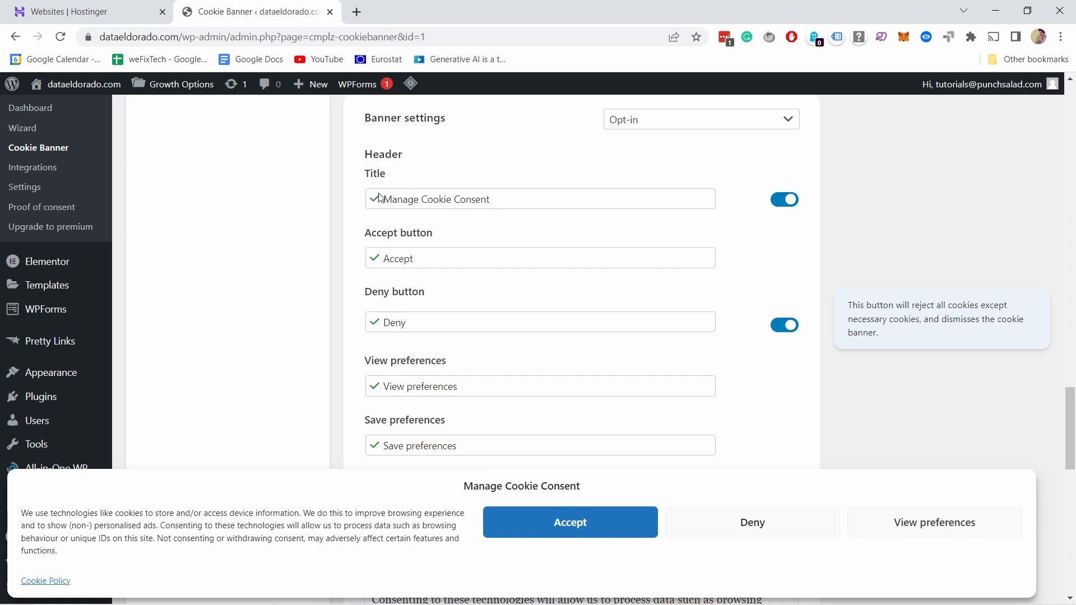
pyautogui.scroll(-1, 403, 185)
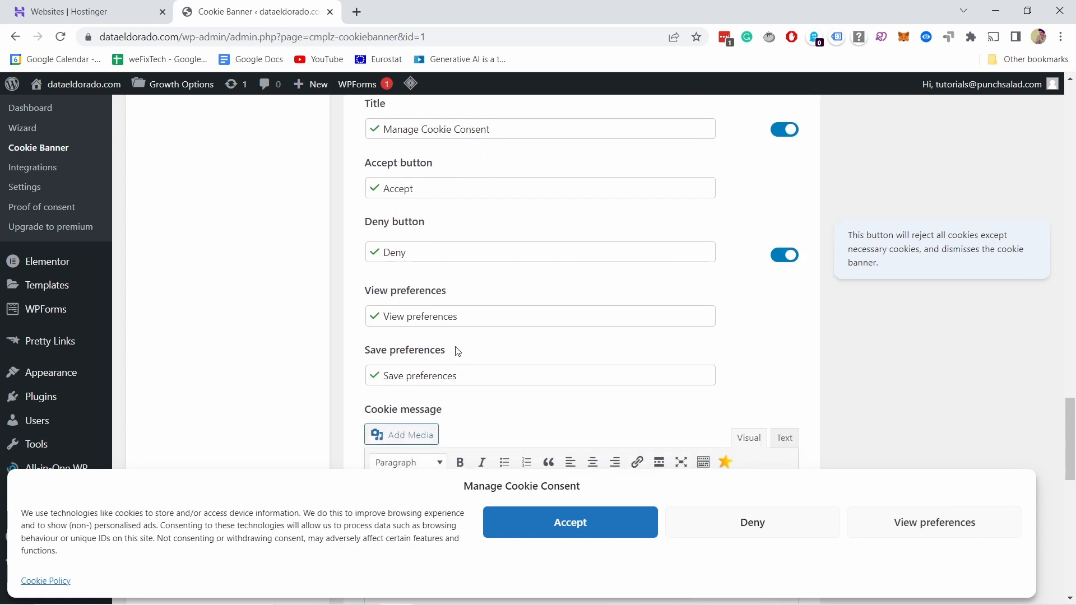
pyautogui.scroll(-3, 455, 332)
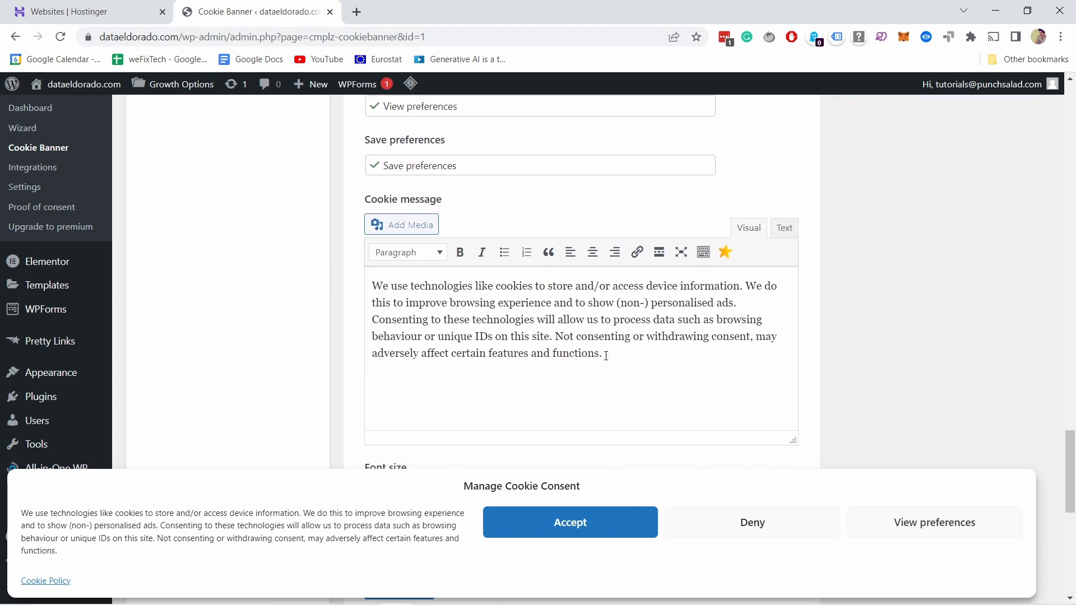
pyautogui.moveTo(605, 354); pyautogui.dragTo(352, 265)
# Step: Increase the font size of the banner text and save the banner settings
pyautogui.scroll(-4, 507, 218)
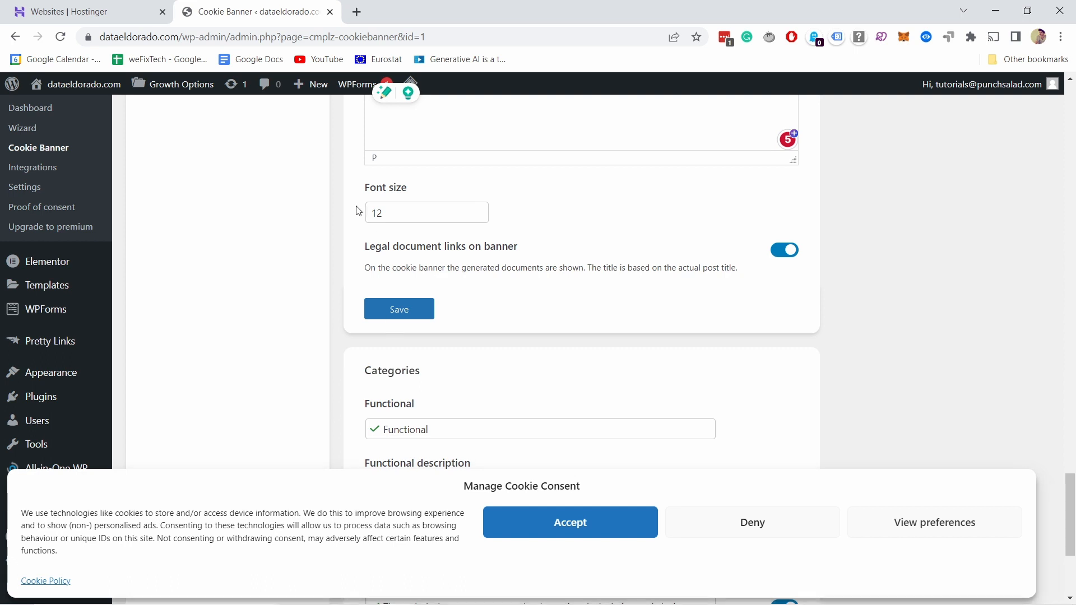
pyautogui.moveTo(393, 213); pyautogui.dragTo(330, 215)
pyautogui.write('1')
pyautogui.click(621, 232)
pyautogui.scroll(-3, 475, 385)
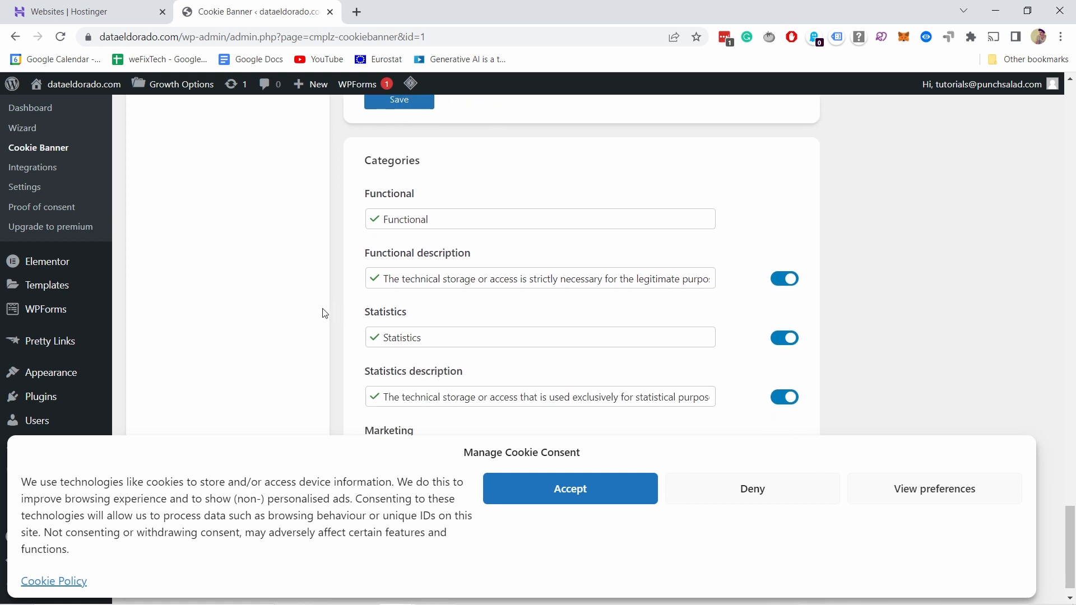
pyautogui.scroll(-1, 491, 229)
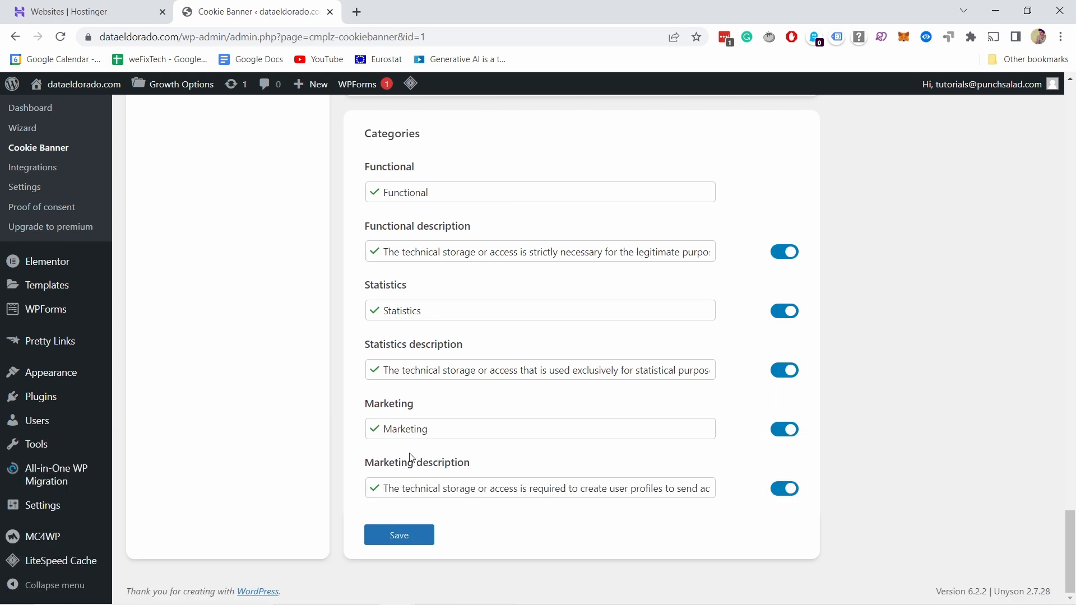
pyautogui.click(397, 539)
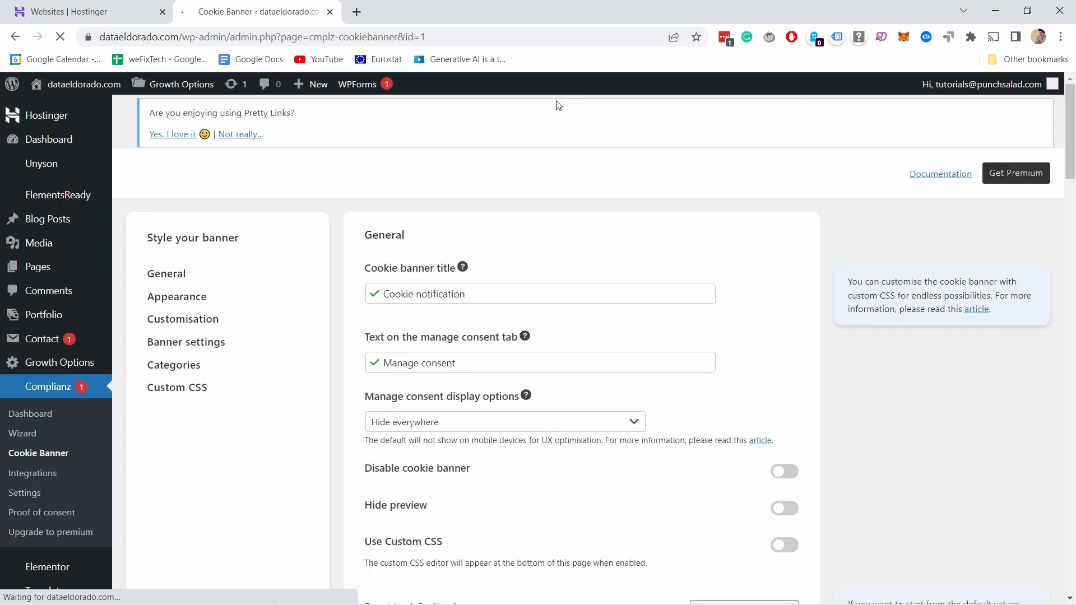
pyautogui.scroll(-20, 583, 191)
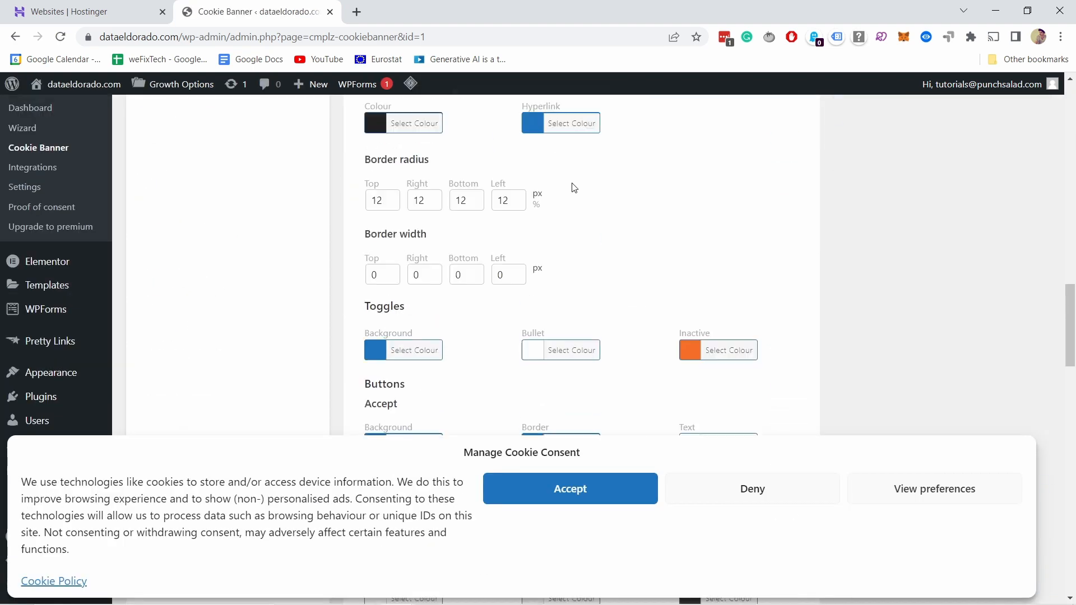
pyautogui.scroll(-15, 598, 187)
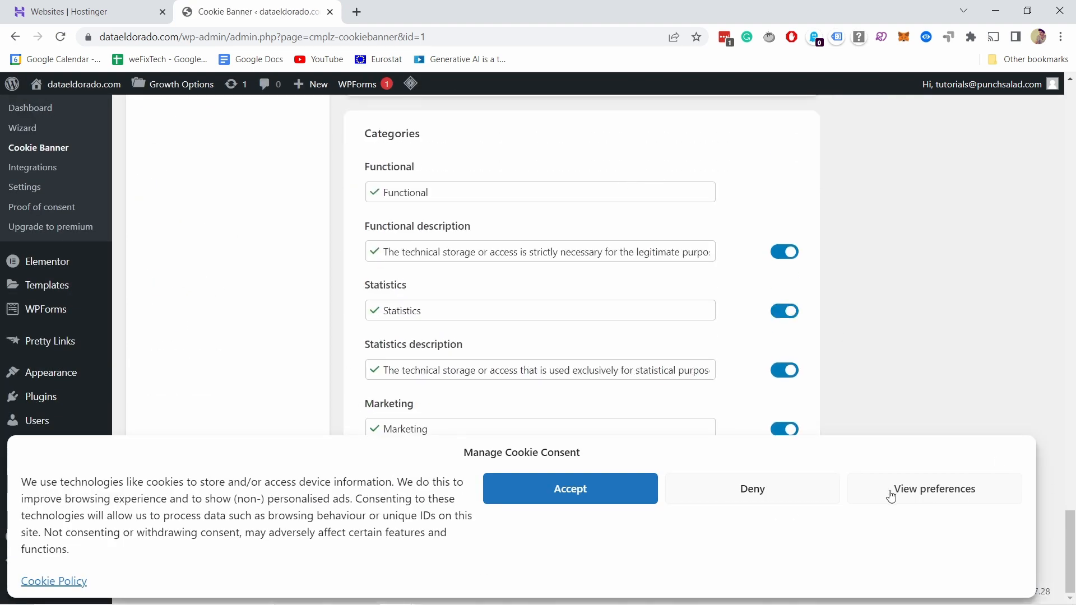
pyautogui.scroll(20, 392, 234)
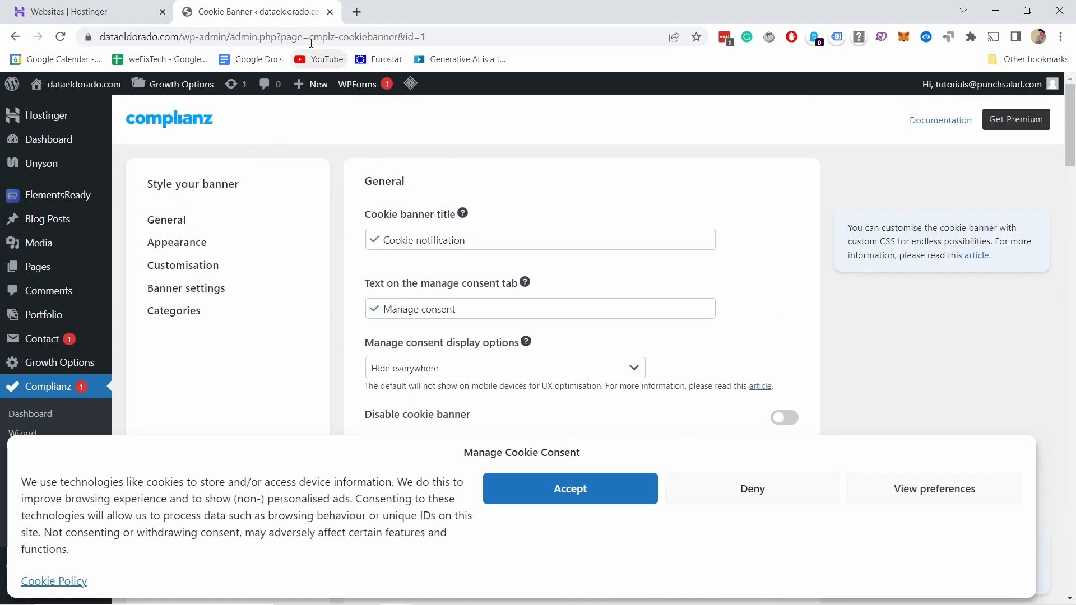
# Step: Copy the site's home address dataeldorado.com and open it in an Incognito window
pyautogui.moveTo(180, 38); pyautogui.dragTo(99, 37)
pyautogui.hotkey('ctrl', 'c')
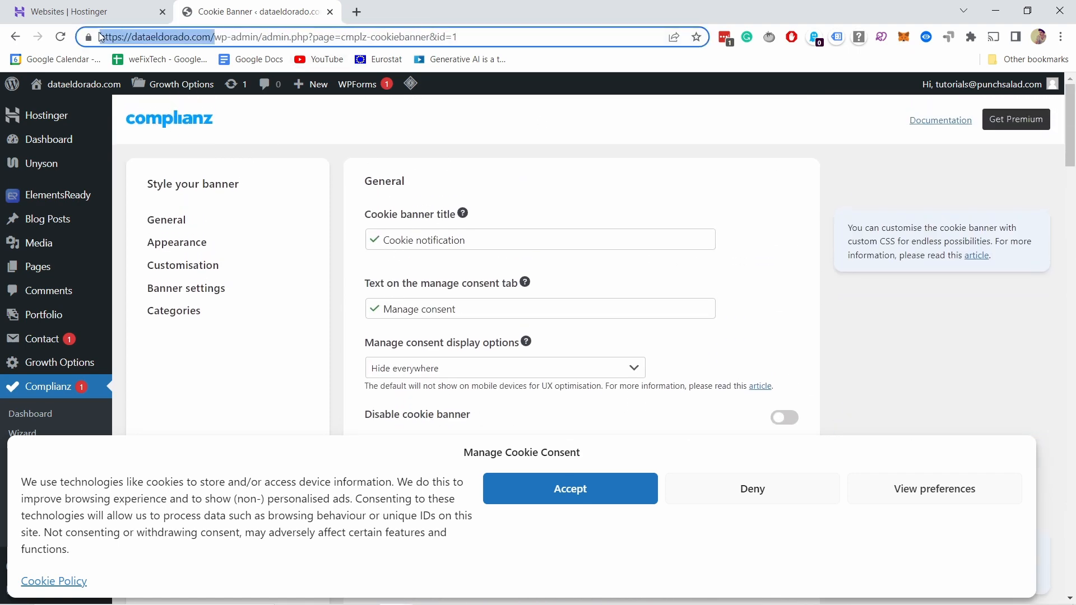
pyautogui.click(1061, 37)
pyautogui.click(1003, 88)
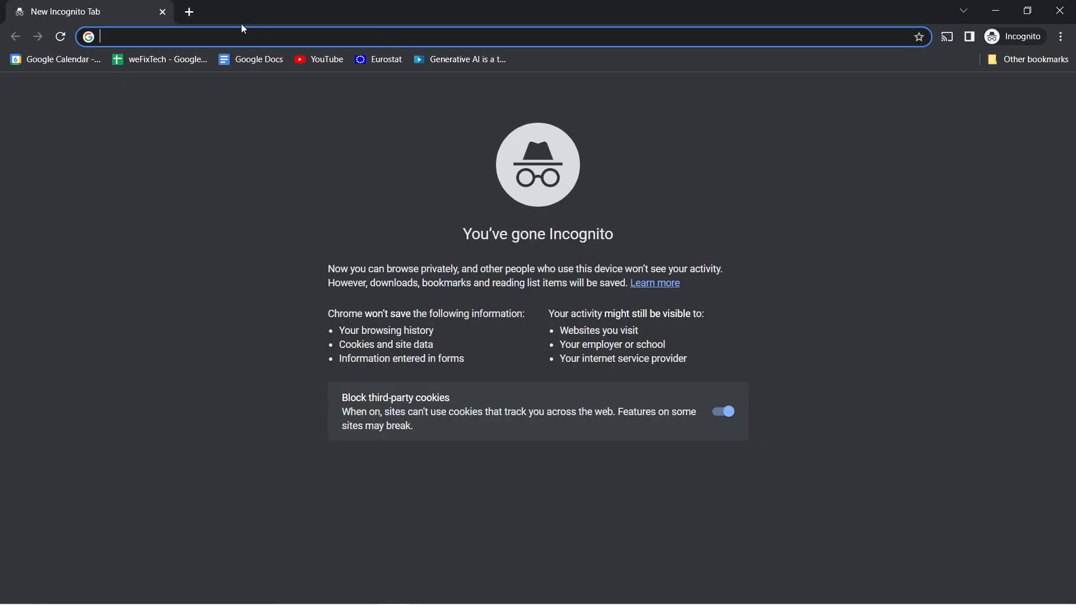
pyautogui.hotkey('ctrl', 'v')
pyautogui.press('Return')
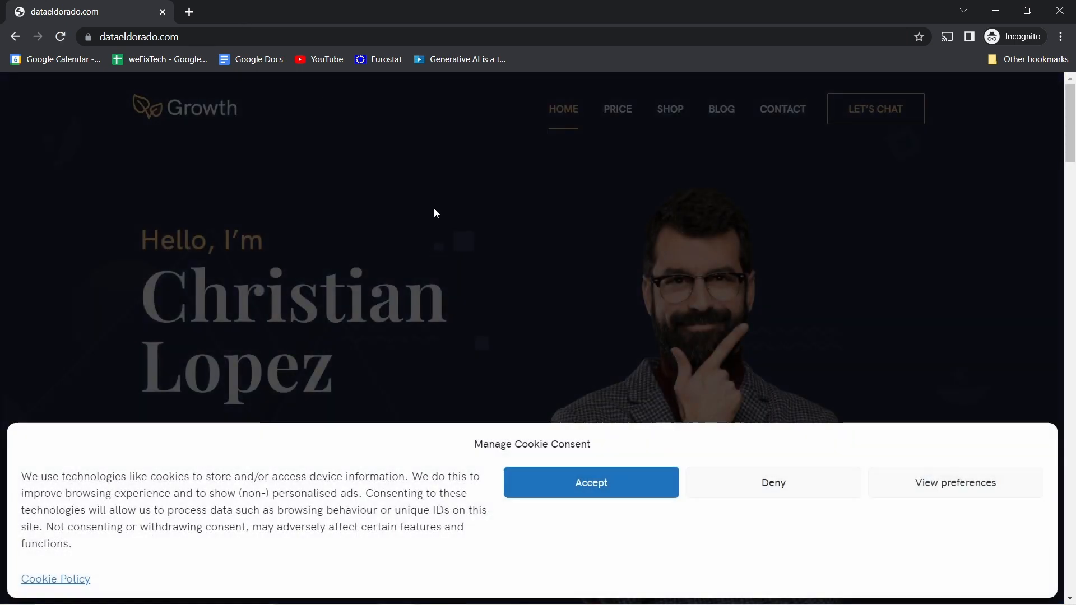
# Step: Check the cookie banner on the live home page, accept the cookies, and reload the home page through the site logo
pyautogui.scroll(-7, 644, 247)
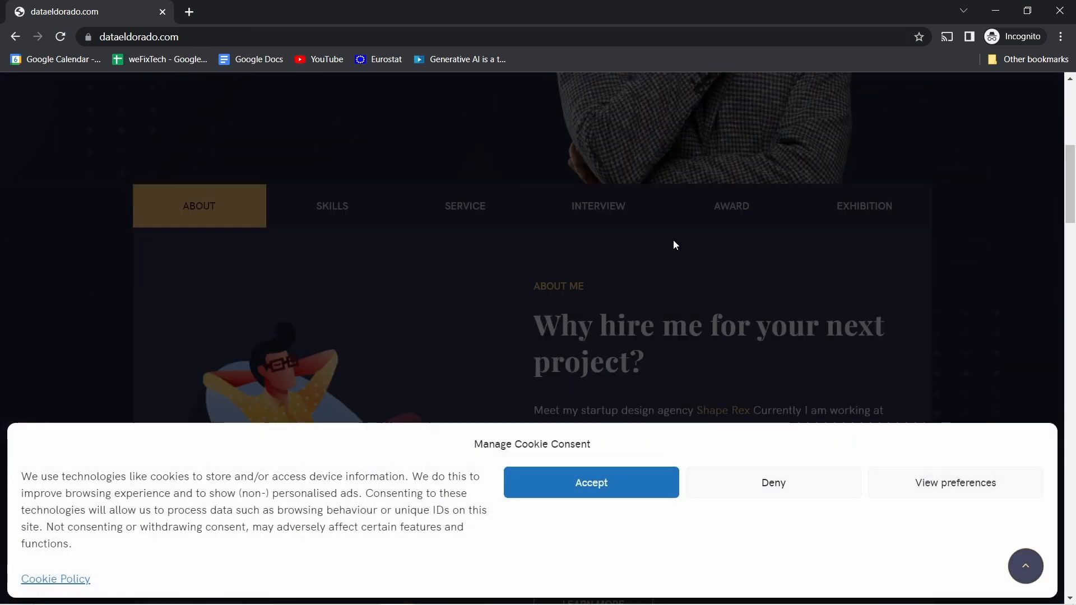
pyautogui.scroll(7, 959, 319)
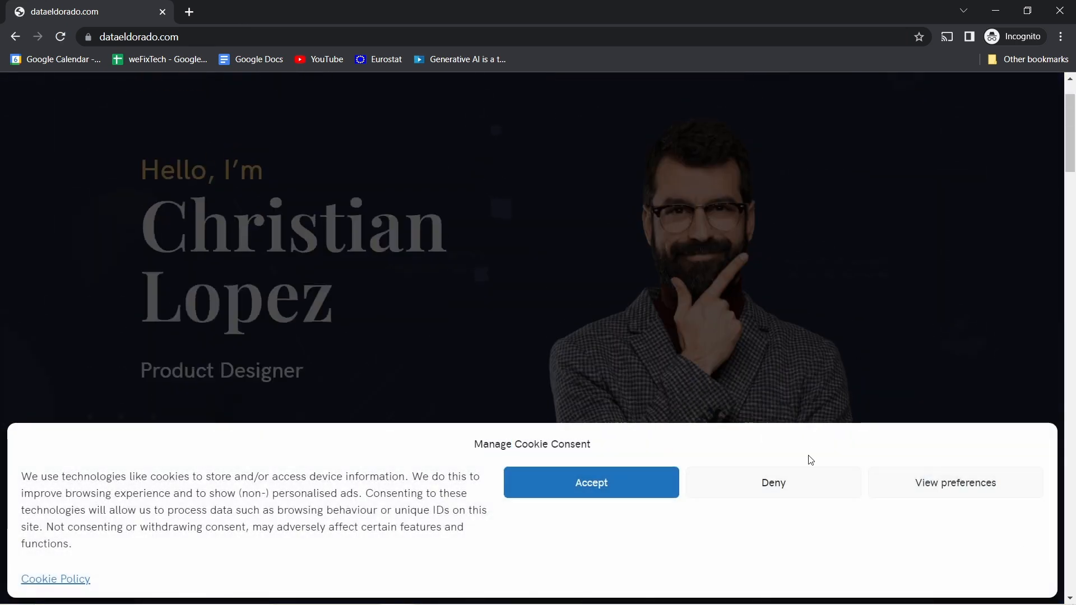
pyautogui.click(619, 482)
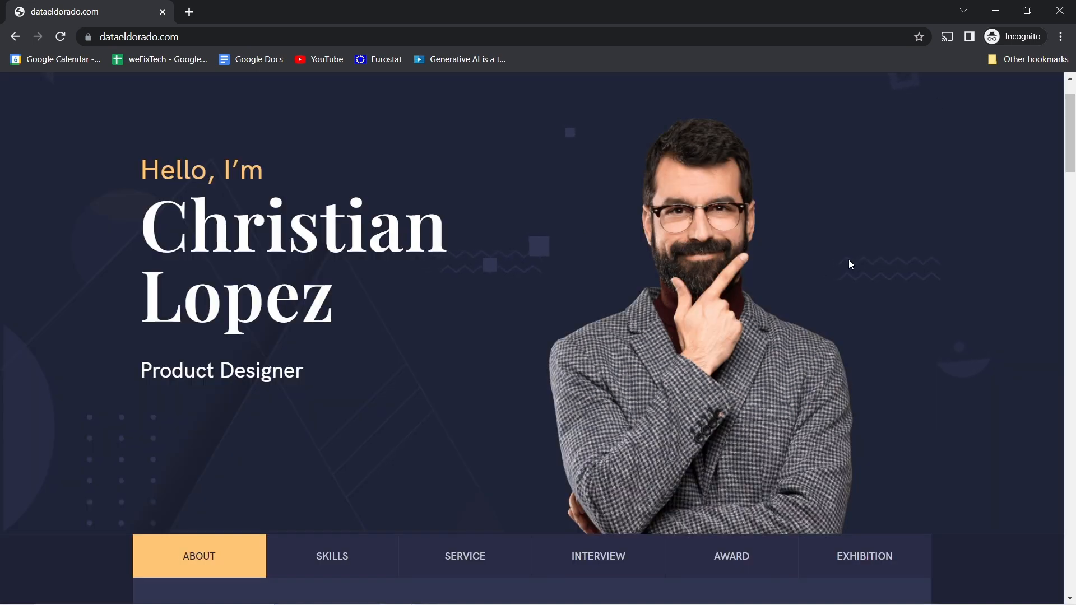
pyautogui.scroll(-3, 848, 263)
pyautogui.scroll(5, 849, 264)
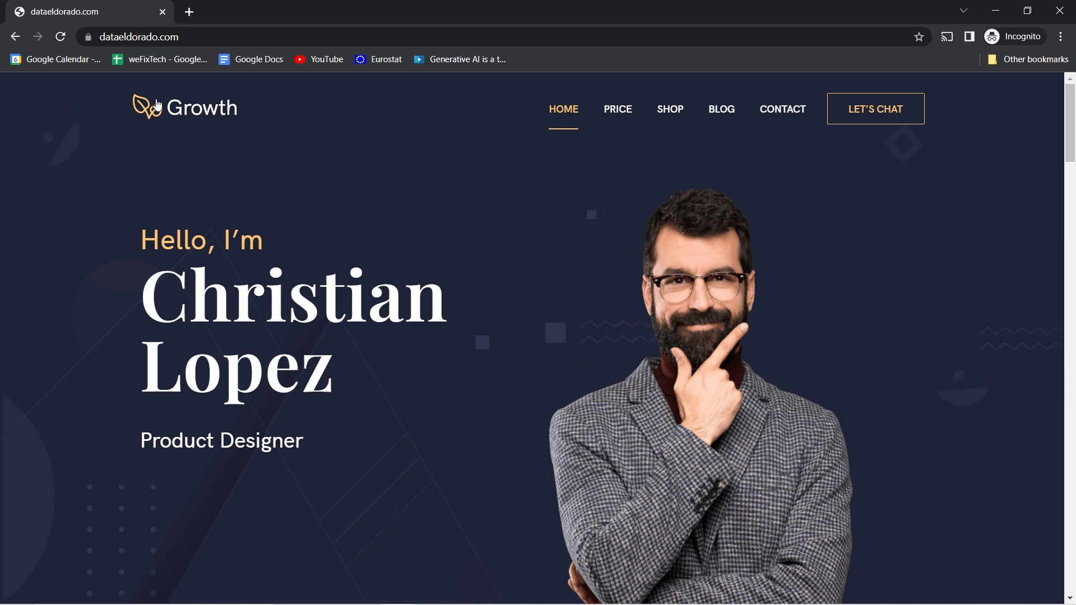
pyautogui.click(186, 110)
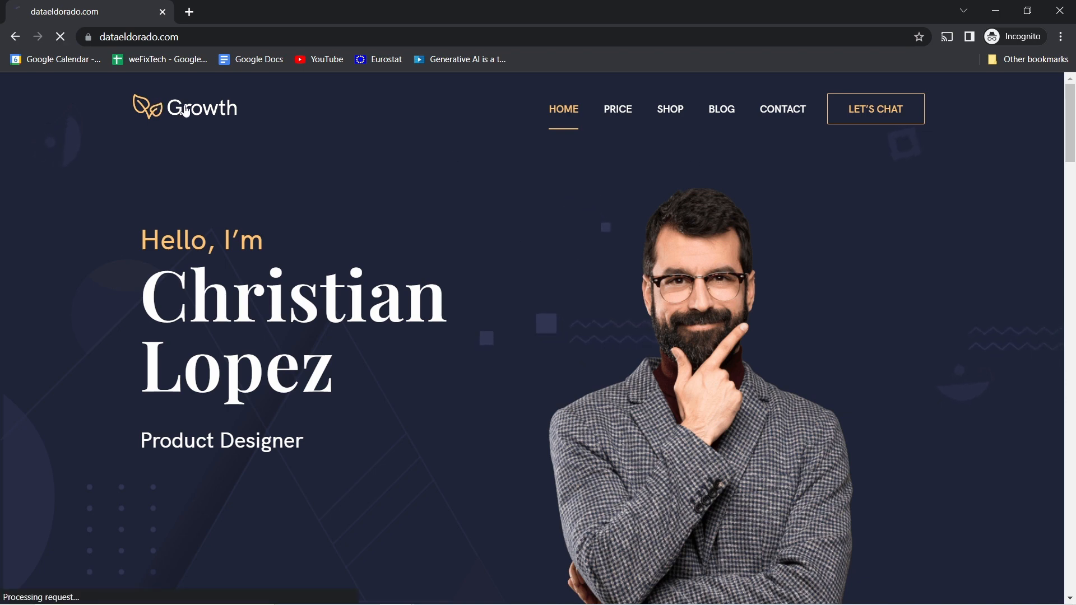